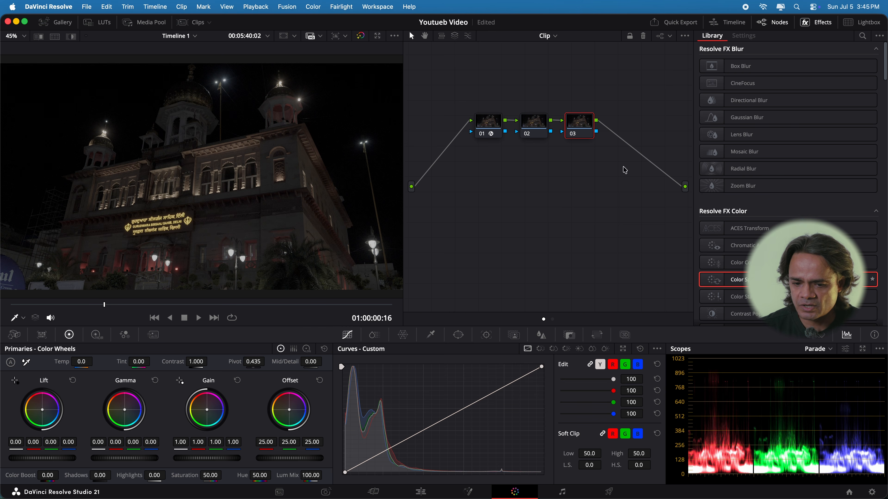
Step: Set the Color Space Transform's input color space to DaVinci Wide Gamut and its input gamma to DaVinci Intermediate
{"action": "left_click", "coordinate": [775, 77]}
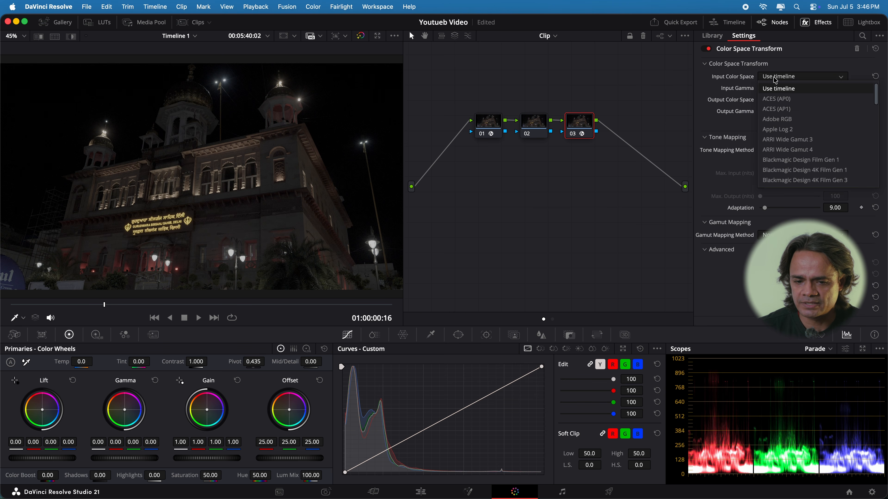
{"action": "scroll", "coordinate": [787, 139], "scroll_direction": "down", "scroll_amount": 5}
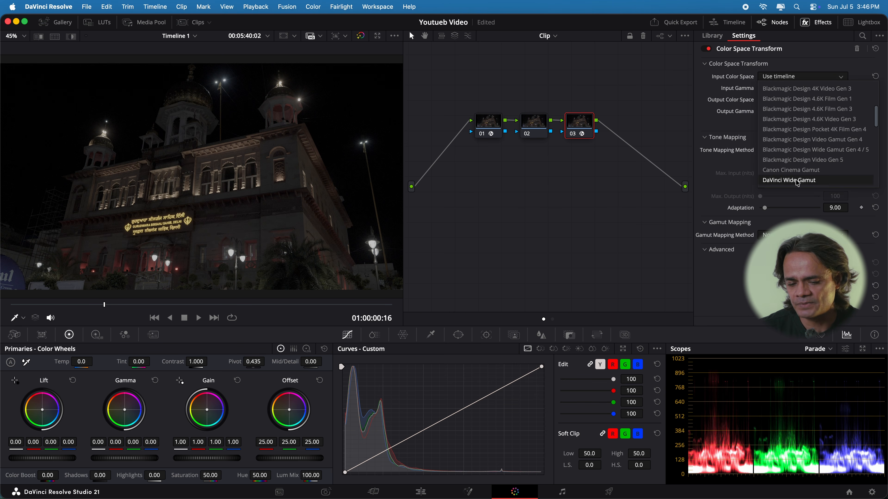
{"action": "left_click", "coordinate": [791, 154]}
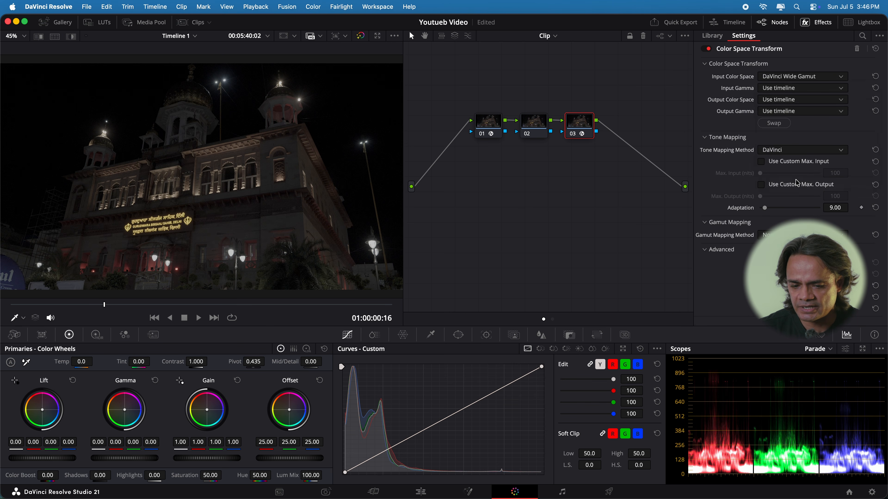
{"action": "left_click", "coordinate": [785, 93]}
{"action": "left_click", "coordinate": [795, 192]}
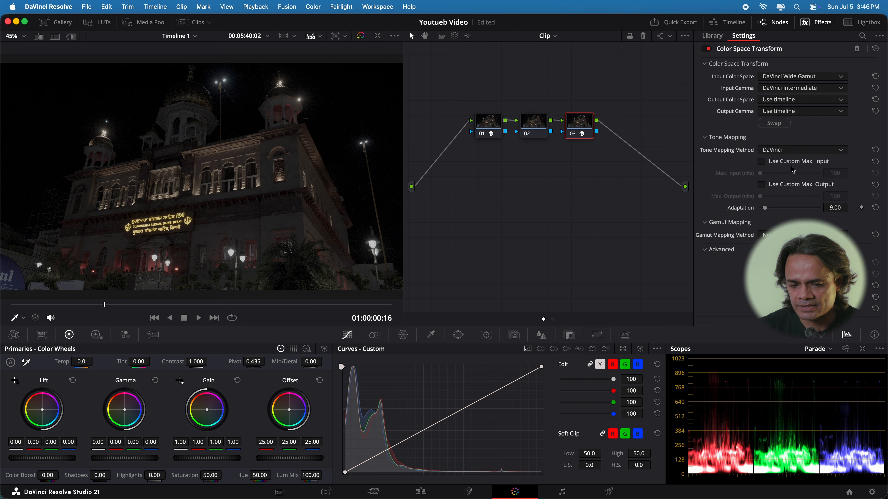
Step: Set the transform's output color space to Rec.709 and output gamma to Gamma 2.4, and hide the effects library
{"action": "left_click", "coordinate": [787, 100]}
{"action": "scroll", "coordinate": [788, 161], "scroll_direction": "down", "scroll_amount": 10}
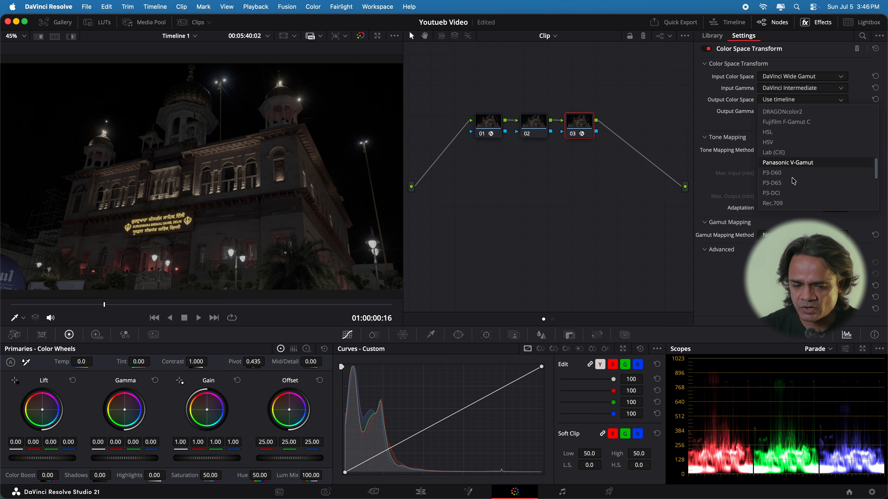
{"action": "left_click", "coordinate": [789, 202]}
{"action": "left_click", "coordinate": [792, 112]}
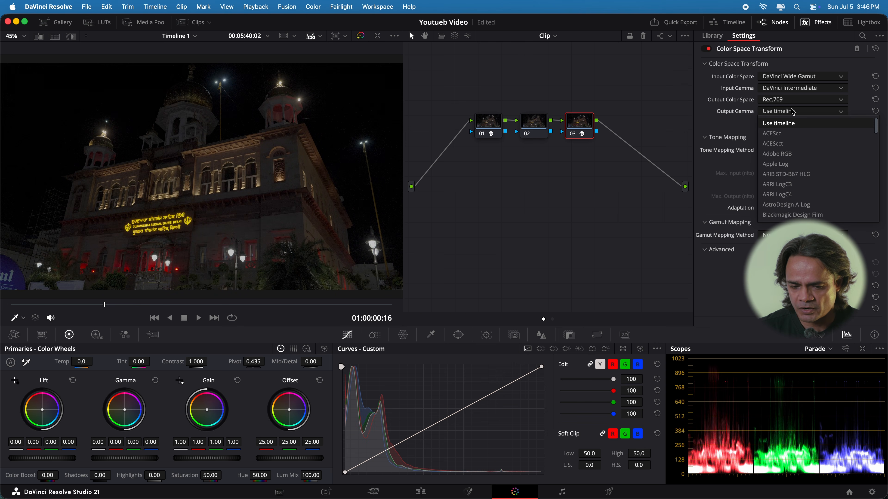
{"action": "scroll", "coordinate": [793, 167], "scroll_direction": "down", "scroll_amount": 6}
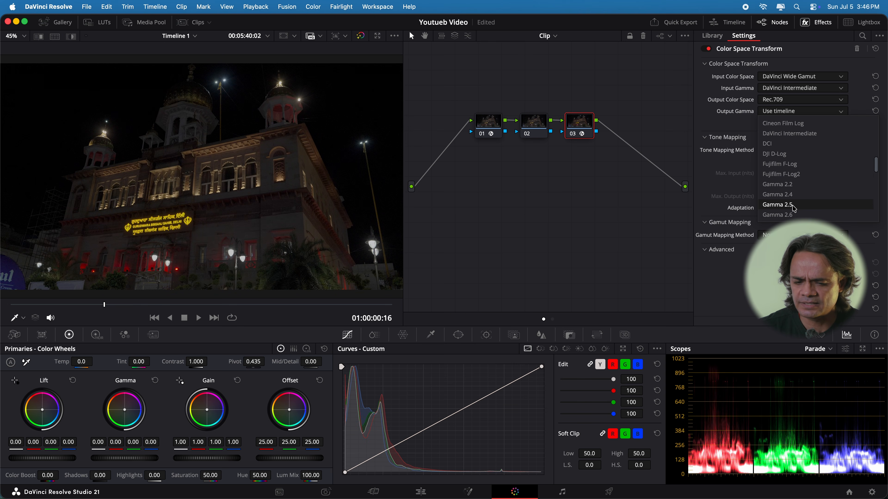
{"action": "left_click", "coordinate": [794, 195]}
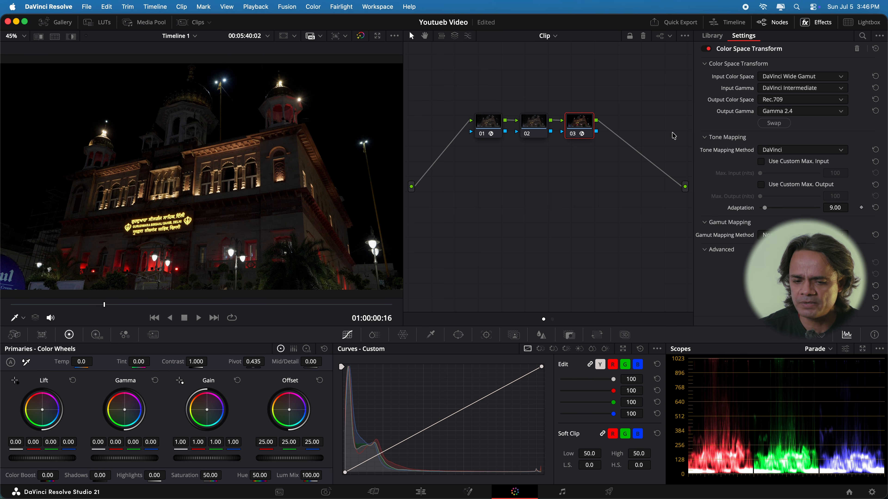
{"action": "left_click", "coordinate": [815, 22]}
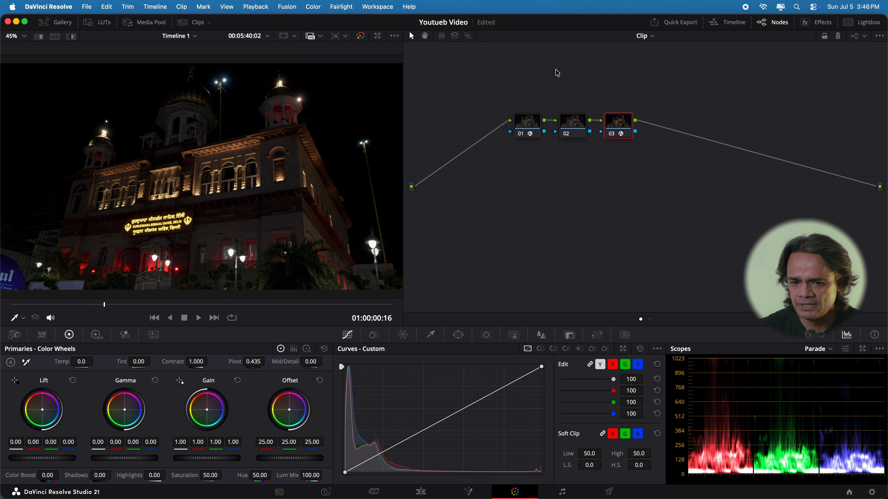
Step: Compare the clip with all three nodes disabled and enabled, including in the full-screen viewer
{"action": "left_click_drag", "start_coordinate": [437, 69], "coordinate": [709, 202]}
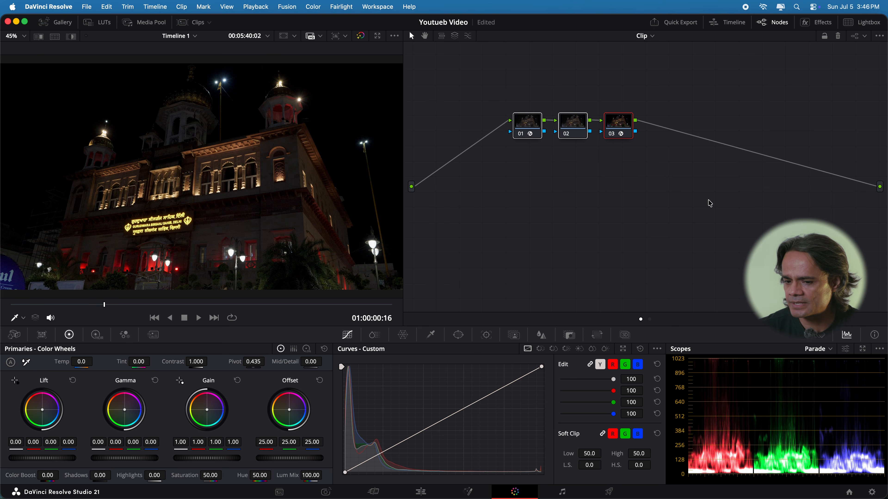
{"action": "key", "text": "super+d"}
{"action": "key", "text": "super+d"}
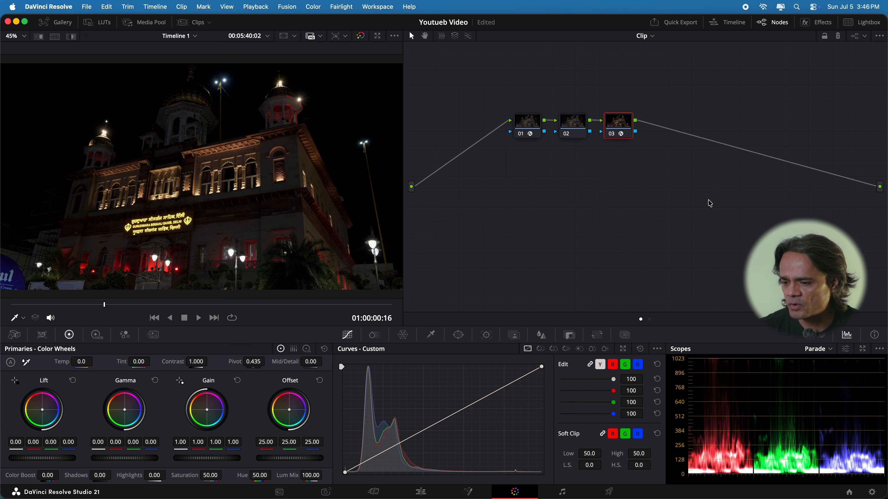
{"action": "left_click", "coordinate": [708, 201]}
{"action": "key", "text": "super+f"}
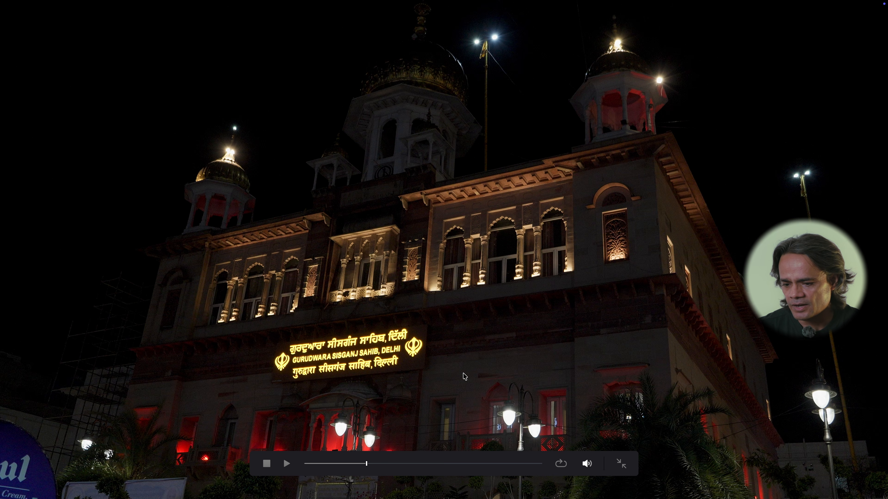
{"action": "key", "text": "super+d"}
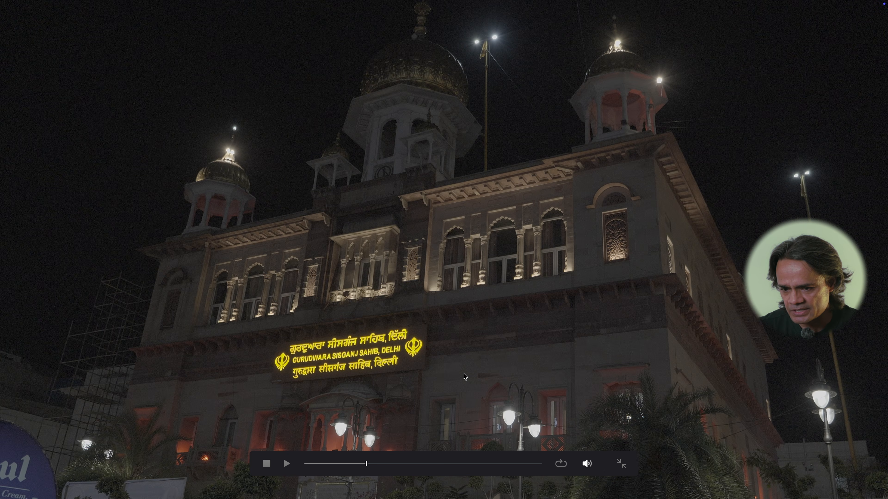
{"action": "key", "text": "super+d"}
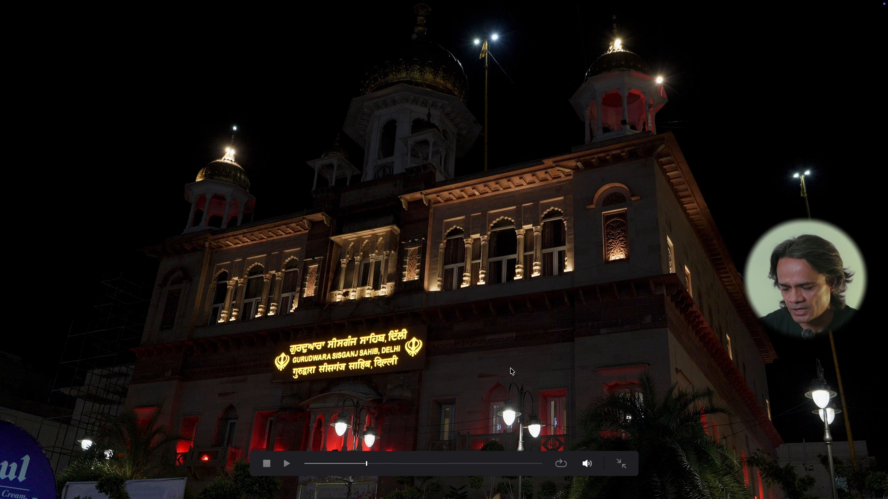
{"action": "key", "text": "super+f"}
Step: Spread the three nodes apart in the node graph, leaving a wide gap between nodes 02 and 03
{"action": "left_click_drag", "start_coordinate": [615, 141], "coordinate": [685, 147]}
{"action": "left_click_drag", "start_coordinate": [535, 127], "coordinate": [494, 125]}
{"action": "left_click_drag", "start_coordinate": [572, 130], "coordinate": [547, 142]}
{"action": "left_click_drag", "start_coordinate": [688, 134], "coordinate": [695, 140]}
Step: Label node 01 "Input" and node 03 "Output"
{"action": "right_click", "coordinate": [481, 125]}
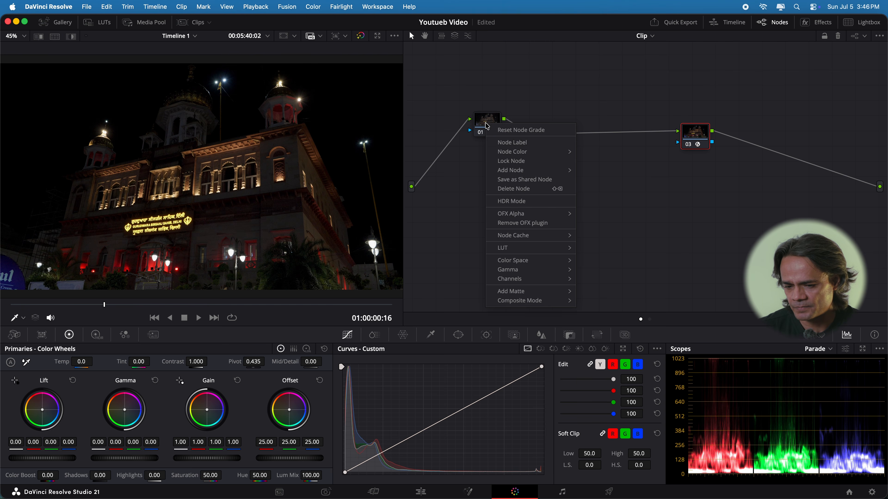
{"action": "left_click", "coordinate": [505, 143]}
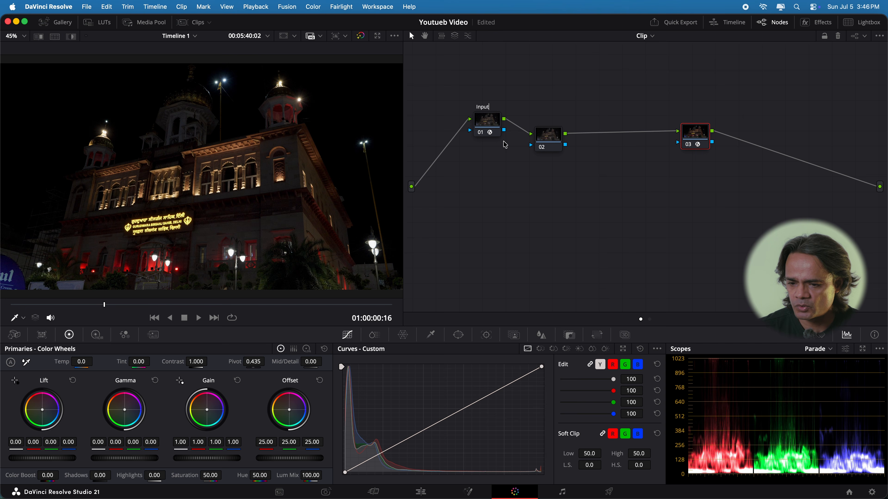
{"action": "right_click", "coordinate": [698, 141]}
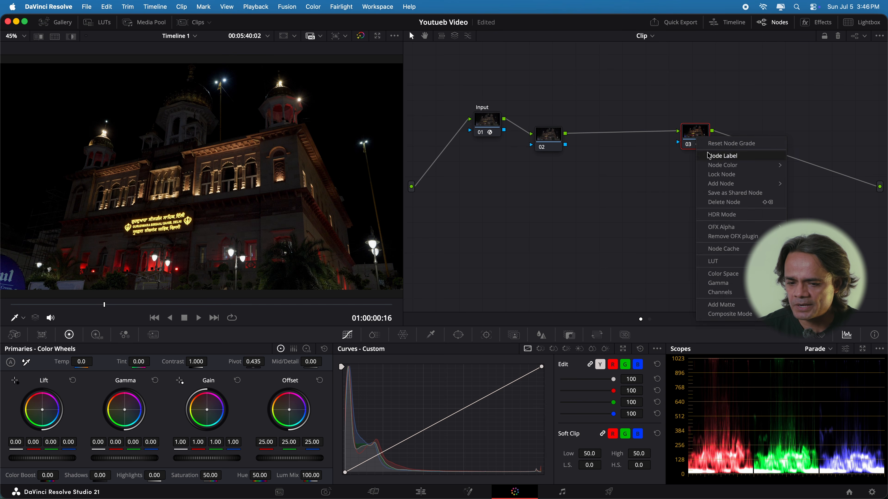
{"action": "left_click", "coordinate": [709, 156]}
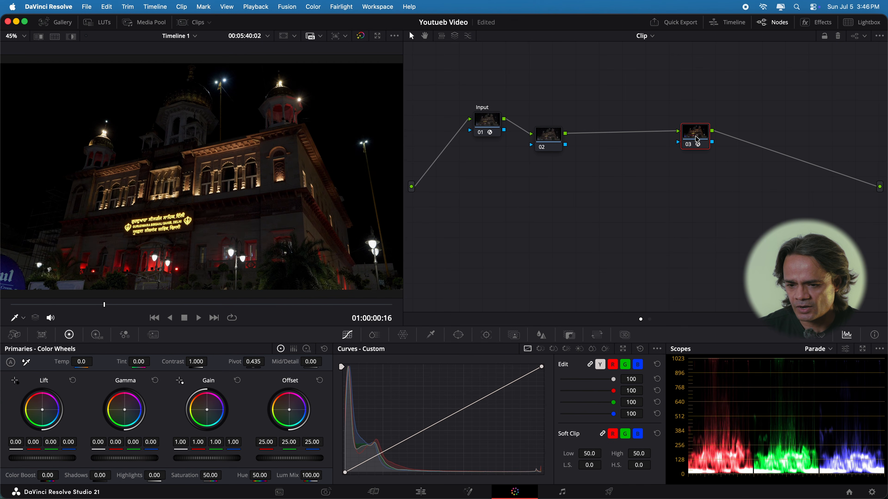
{"action": "right_click", "coordinate": [697, 140]}
{"action": "left_click", "coordinate": [707, 159]}
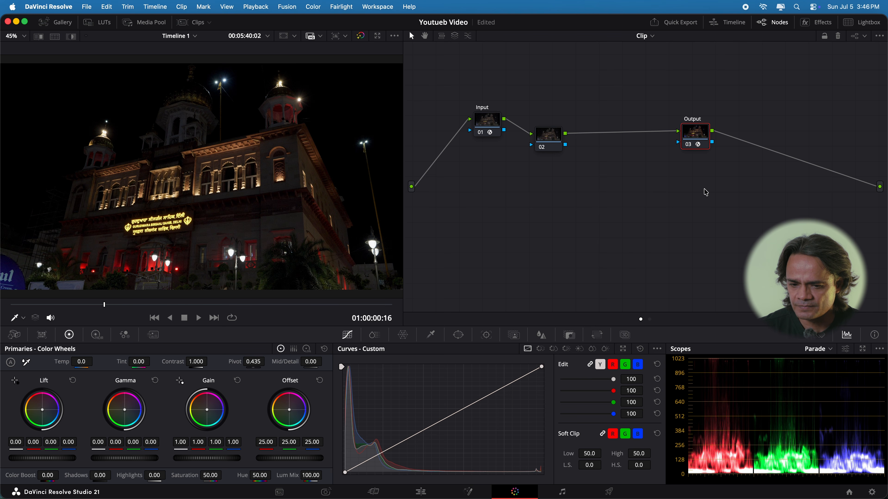
Step: Align node 02 with the Input node and label it "Bal"
{"action": "left_click_drag", "start_coordinate": [555, 140], "coordinate": [564, 126]}
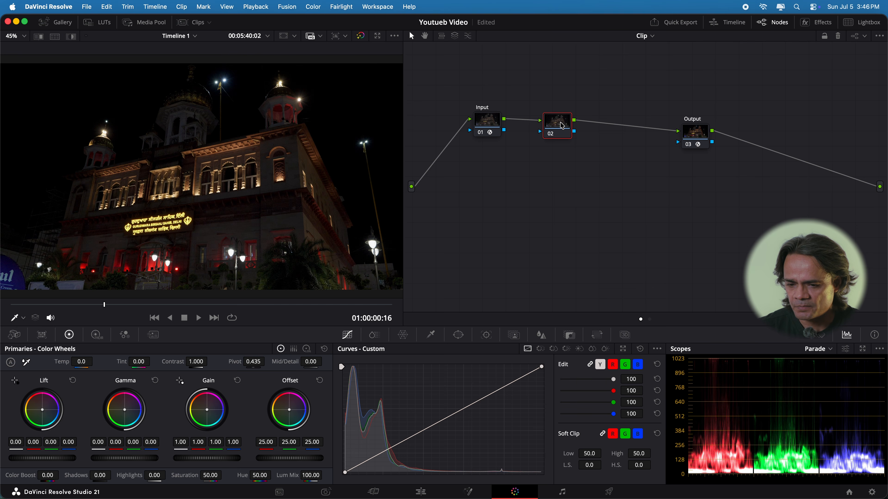
{"action": "right_click", "coordinate": [562, 126]}
{"action": "left_click", "coordinate": [569, 145]}
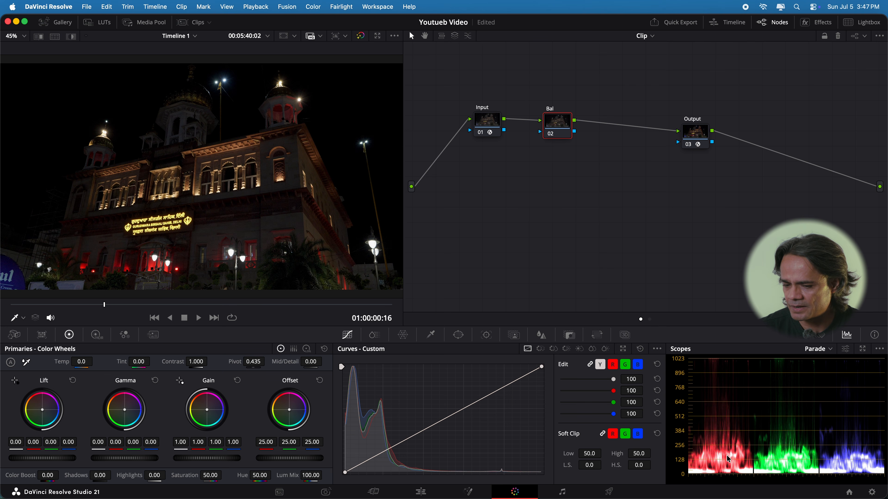
Step: Examine the image in the Waveform and Vectorscope scopes, and return the scope display to Parade
{"action": "left_click", "coordinate": [829, 349]}
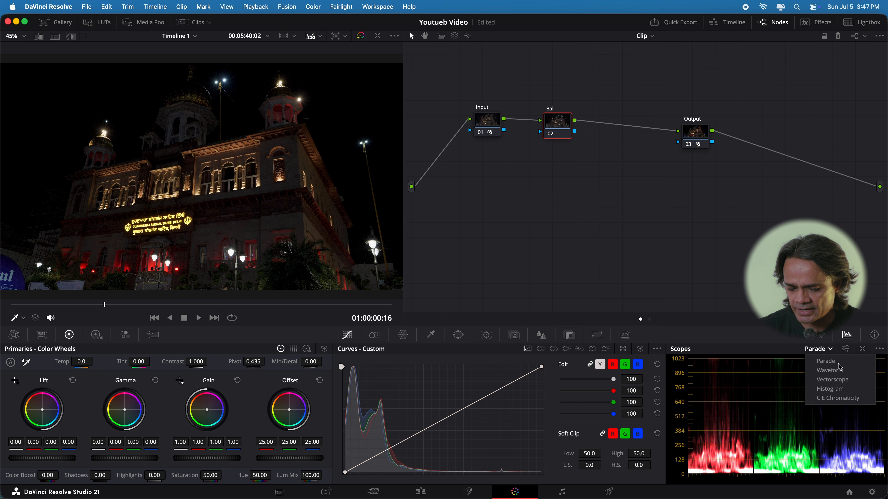
{"action": "left_click", "coordinate": [813, 370]}
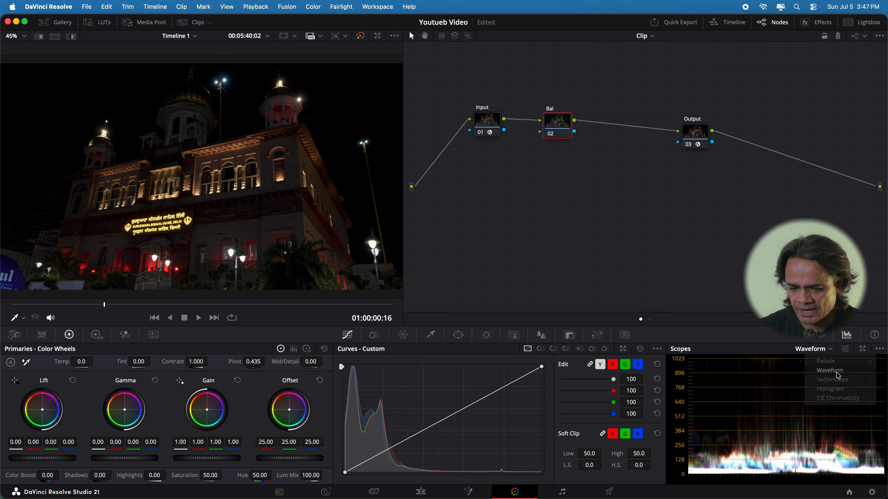
{"action": "left_click", "coordinate": [825, 350]}
{"action": "left_click", "coordinate": [825, 380]}
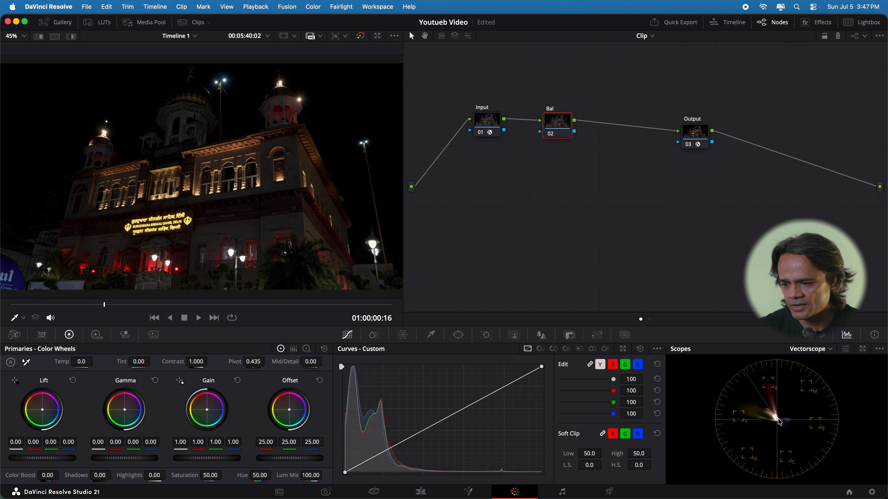
{"action": "left_click", "coordinate": [828, 349]}
{"action": "left_click", "coordinate": [829, 362]}
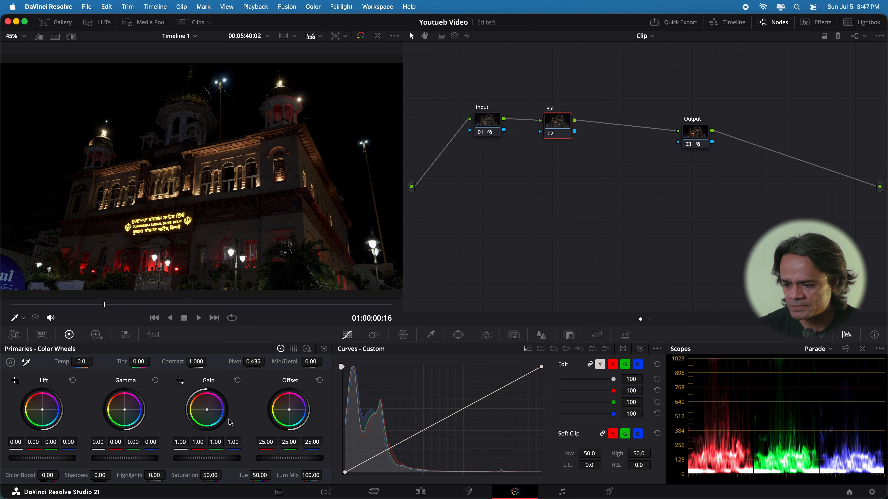
Step: Set the Bal node's gamma to Linear and compare the image with the node disabled and enabled
{"action": "right_click", "coordinate": [554, 127]}
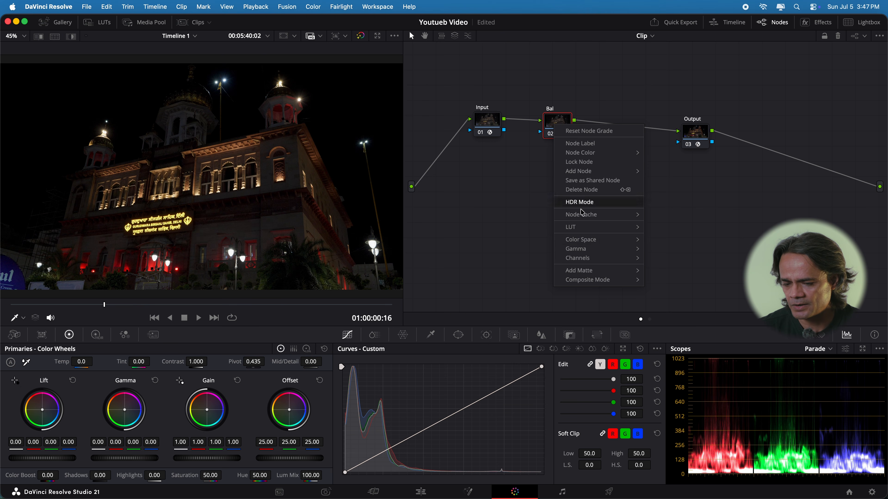
{"action": "mouse_move", "coordinate": [582, 249]}
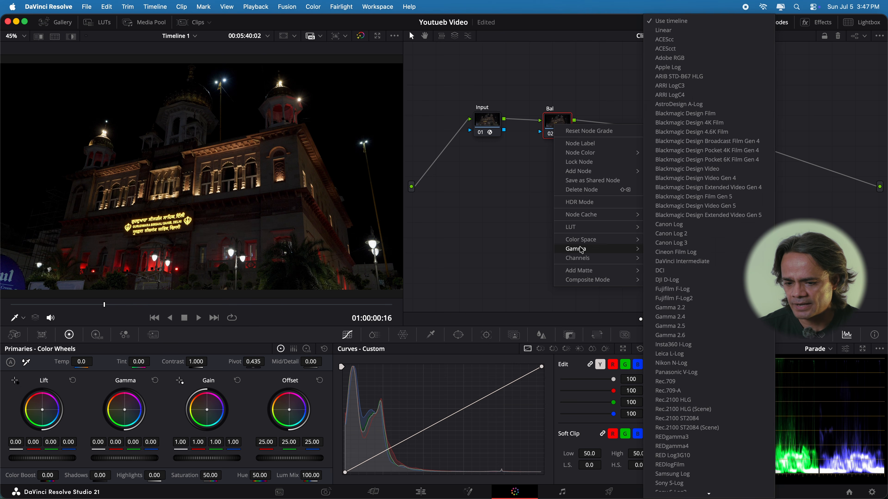
{"action": "left_click", "coordinate": [680, 33]}
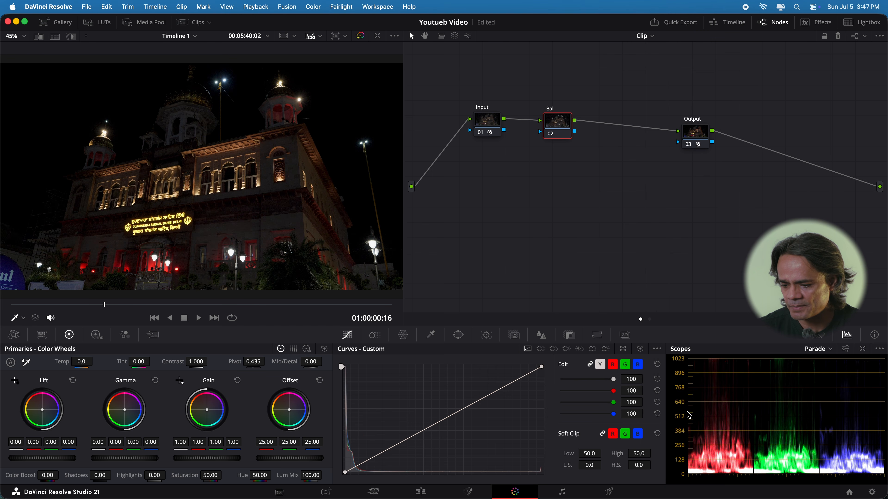
{"action": "left_click", "coordinate": [552, 134]}
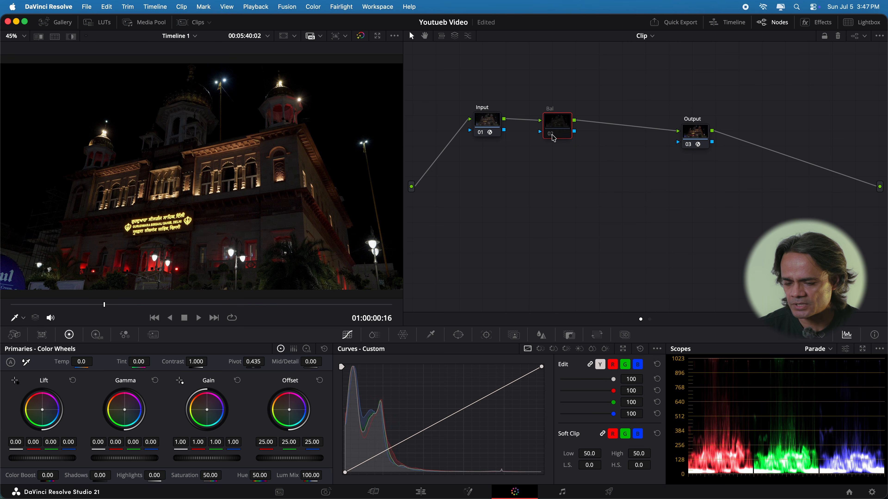
{"action": "left_click", "coordinate": [552, 134]}
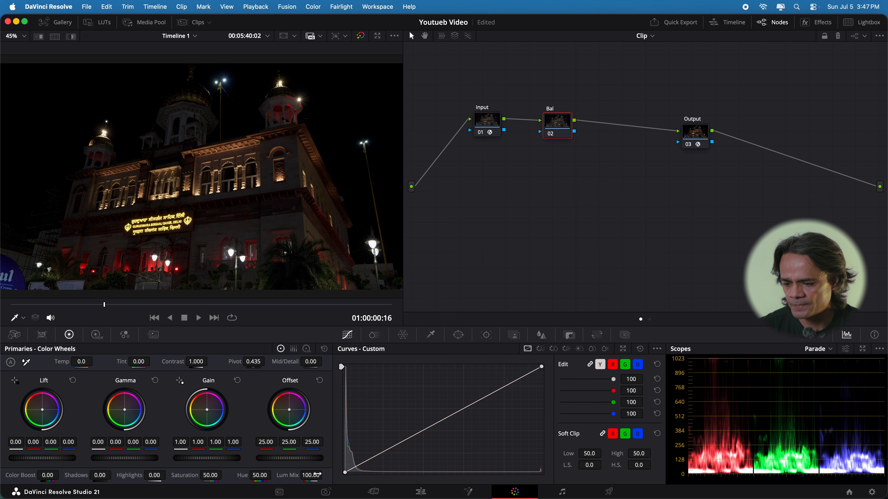
Step: Set the Bal node's Lum Mix to 0 and toggle the node to check the image
{"action": "left_click_drag", "start_coordinate": [316, 475], "coordinate": [282, 475]}
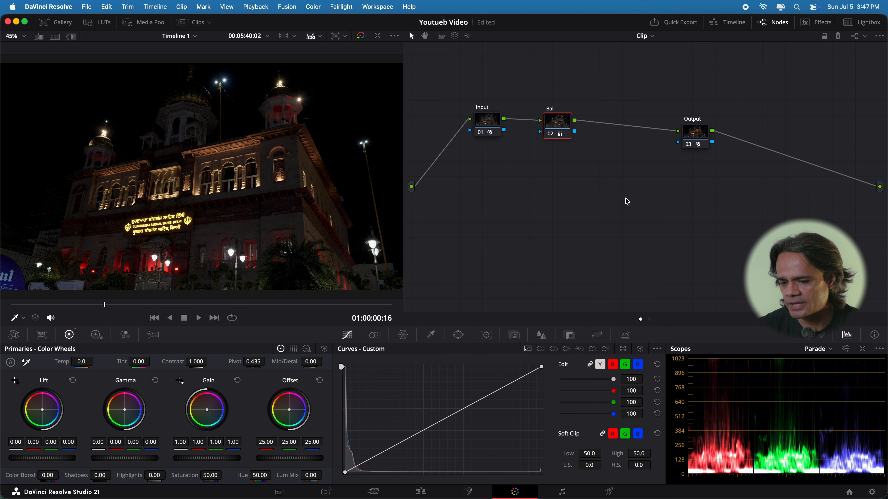
{"action": "left_click", "coordinate": [548, 132]}
{"action": "left_click", "coordinate": [550, 133]}
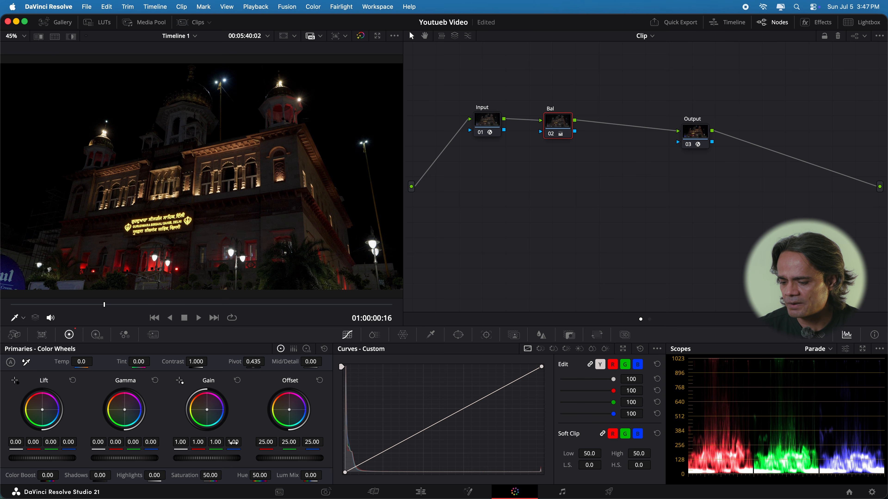
Step: Balance the Bal node by setting blue gain to 1.07, raising the lift slightly, and raising the overall gain to 1.30
{"action": "left_click_drag", "start_coordinate": [233, 442], "coordinate": [245, 442]}
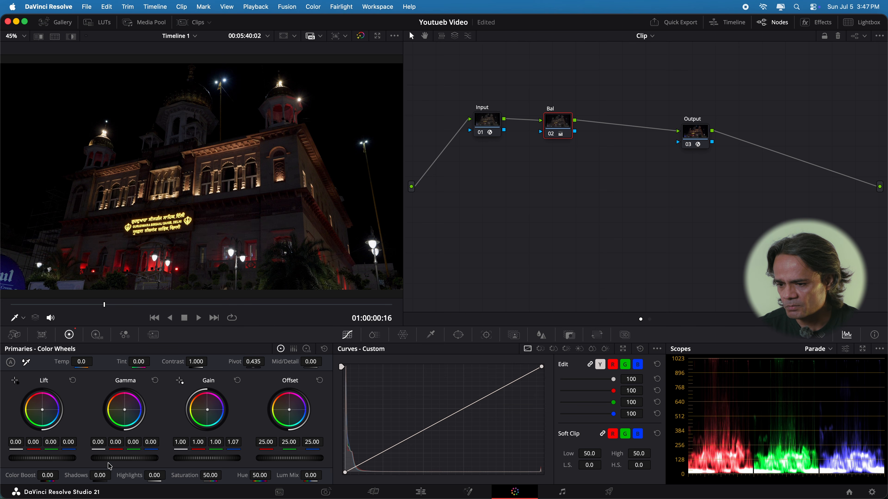
{"action": "left_click_drag", "start_coordinate": [42, 458], "coordinate": [47, 457]}
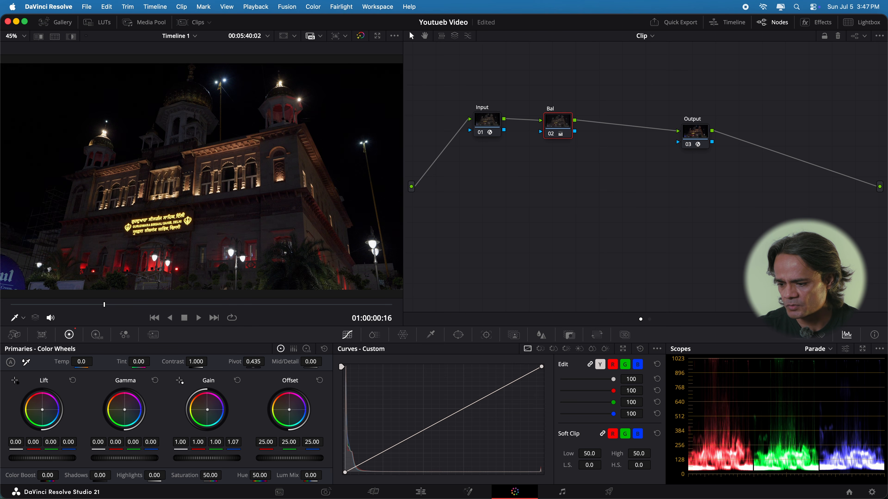
{"action": "mouse_move", "coordinate": [209, 459]}
{"action": "left_mouse_down"}
{"action": "mouse_move", "coordinate": [229, 459]}
{"action": "mouse_move", "coordinate": [218, 461]}
{"action": "left_mouse_up"}
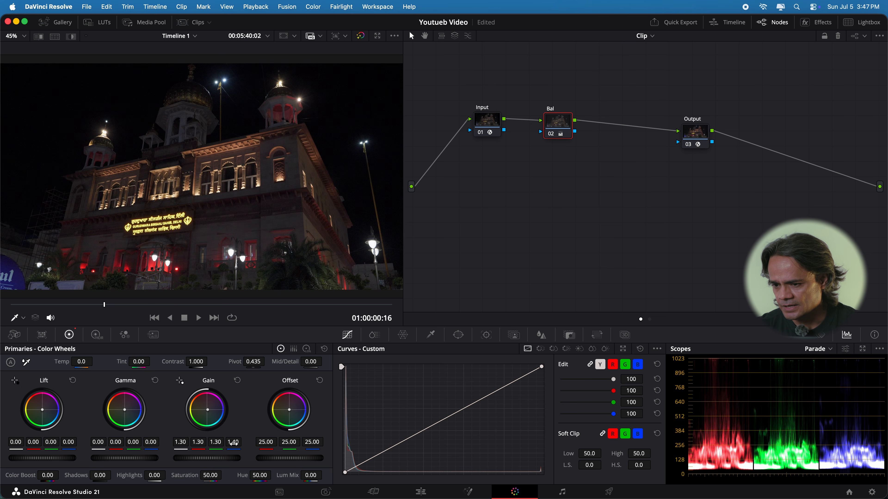
Step: Raise the Bal node's blue gain to 1.48 and compare the image with and without the grade, including in full screen
{"action": "left_click_drag", "start_coordinate": [207, 410], "coordinate": [209, 410]}
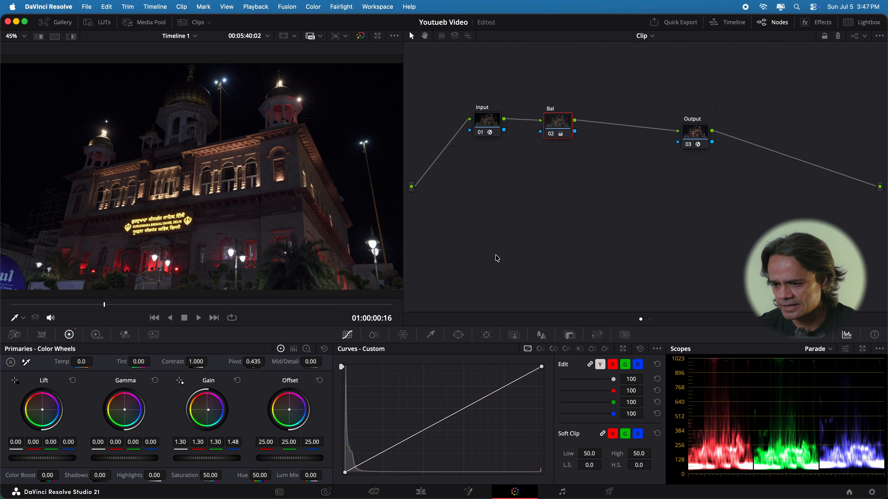
{"action": "left_click", "coordinate": [552, 134]}
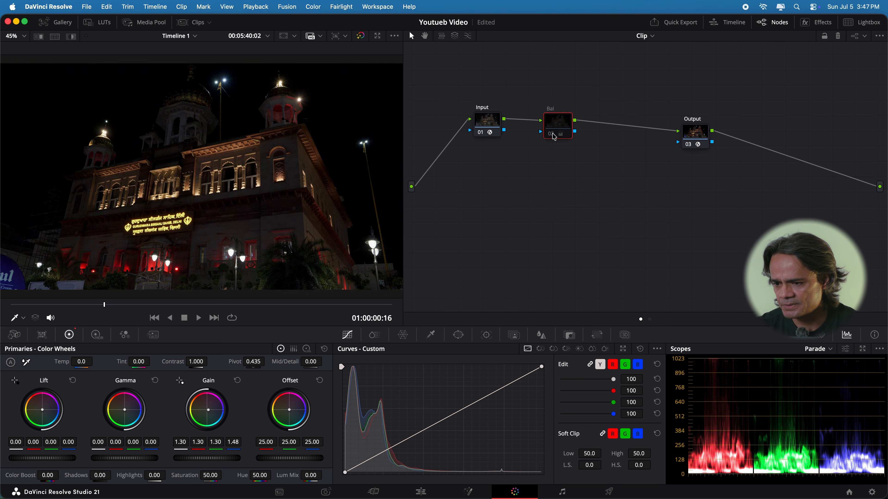
{"action": "left_click", "coordinate": [552, 134]}
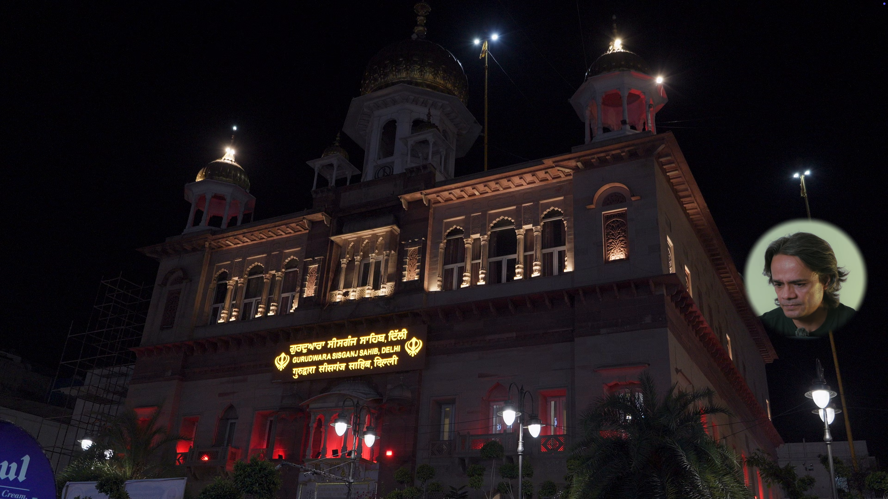
{"action": "key", "text": "shift+d"}
{"action": "key", "text": "shift+d"}
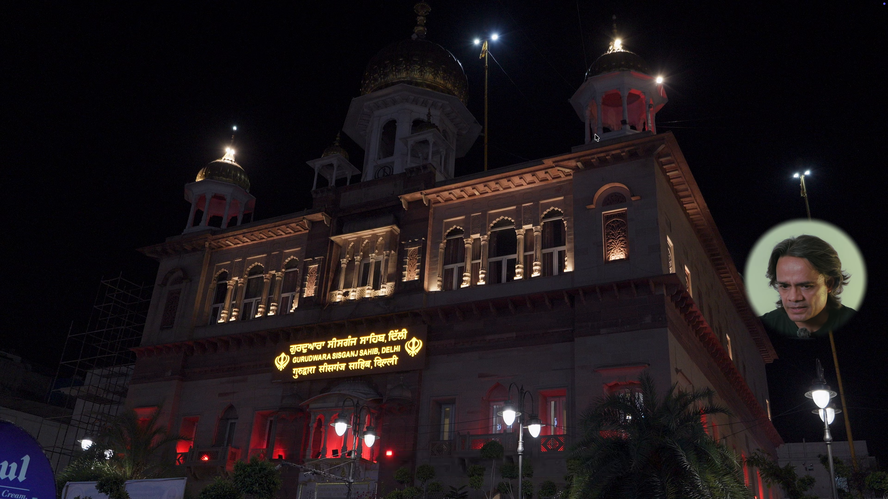
{"action": "key", "text": "Escape"}
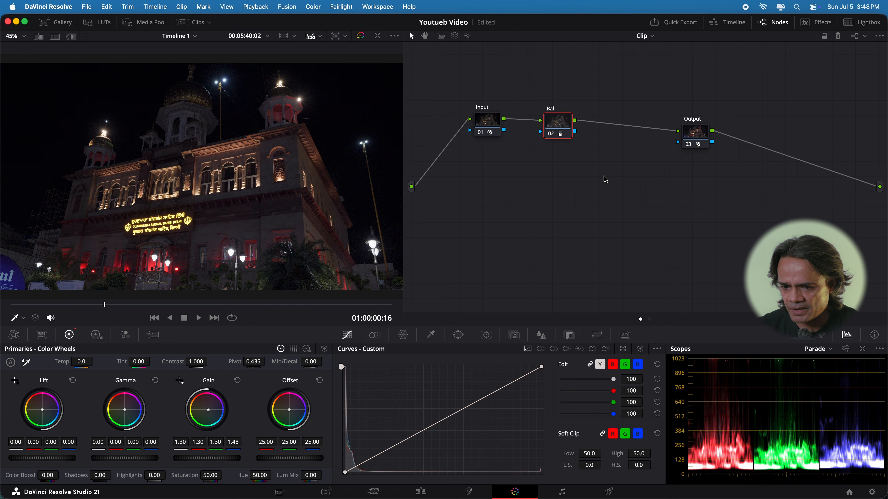
Step: Add a node ahead of the Input node at the start of the tree and label it ND
{"action": "left_click", "coordinate": [490, 123]}
{"action": "key", "text": "shift+s"}
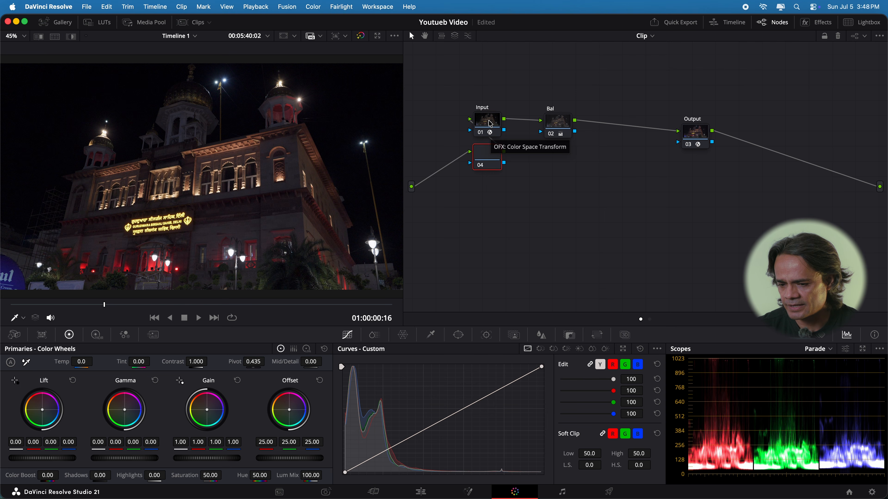
{"action": "left_click_drag", "start_coordinate": [487, 157], "coordinate": [445, 119]}
{"action": "right_click", "coordinate": [447, 116]}
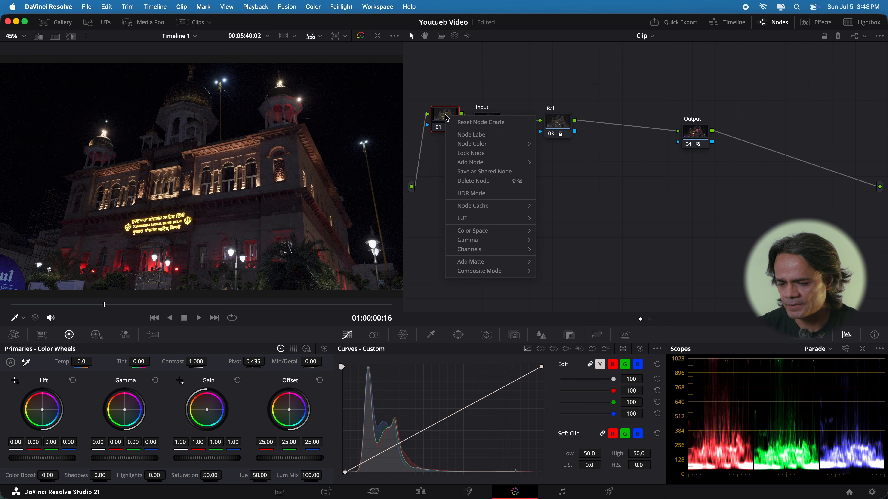
{"action": "left_click", "coordinate": [459, 135]}
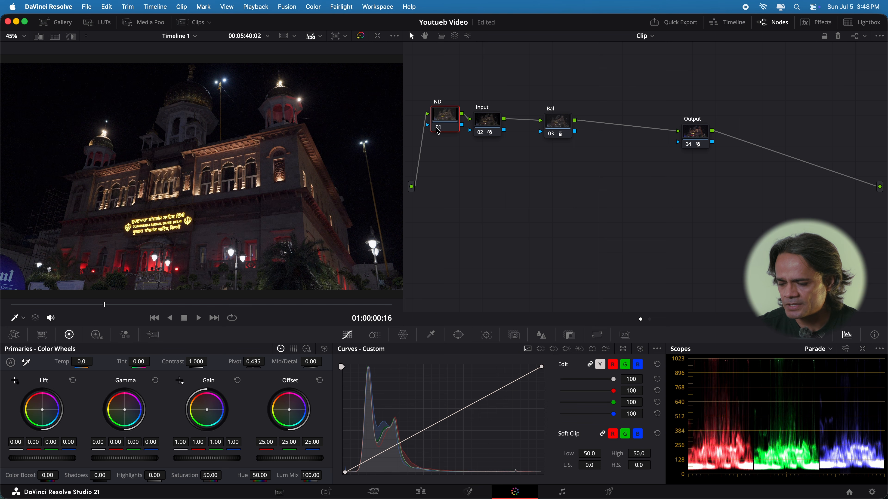
Step: Fine-tune the Bal node's gain to 1.31 green and 1.39 blue using the Vectorscope, and return the scope display to Parade
{"action": "left_click", "coordinate": [558, 127]}
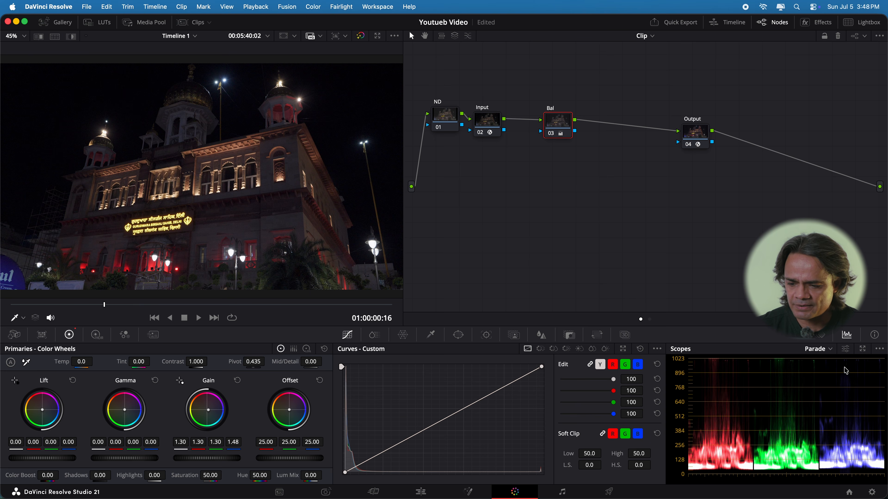
{"action": "left_click", "coordinate": [831, 349]}
{"action": "left_click", "coordinate": [832, 382]}
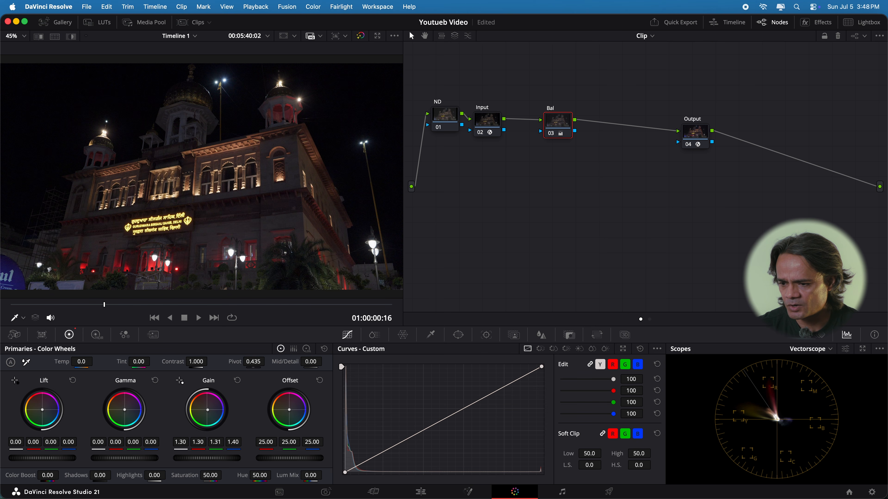
{"action": "left_click", "coordinate": [831, 350]}
{"action": "left_click", "coordinate": [831, 360]}
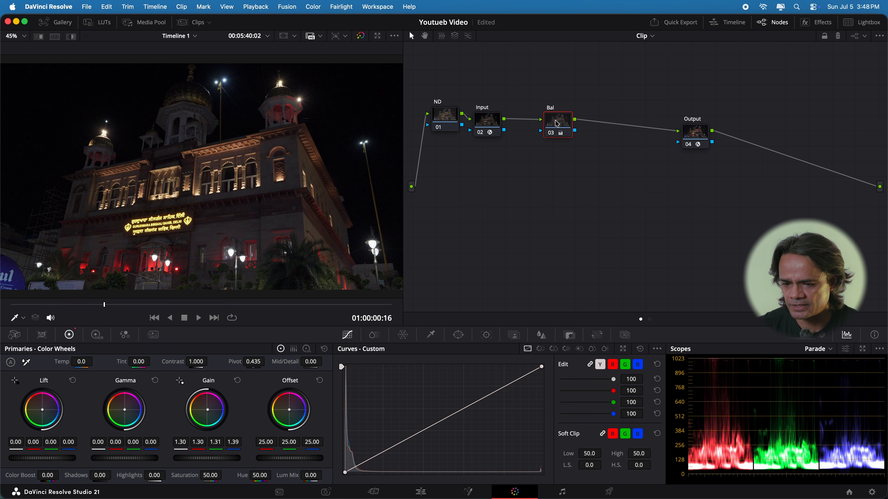
Step: Add a serial node labeled Split Tone after the Bal node and apply the Split Tone effect to it
{"action": "left_click_drag", "start_coordinate": [556, 120], "coordinate": [538, 108]}
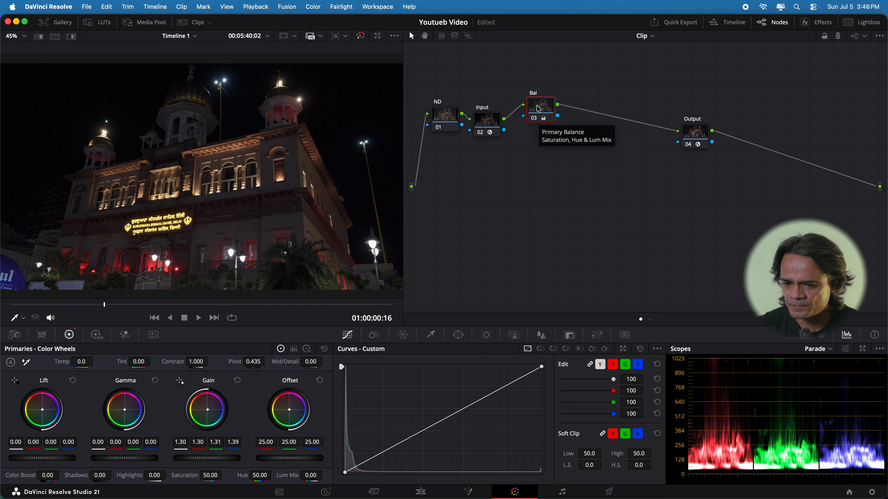
{"action": "key", "text": "alt+s"}
{"action": "left_click", "coordinate": [818, 24]}
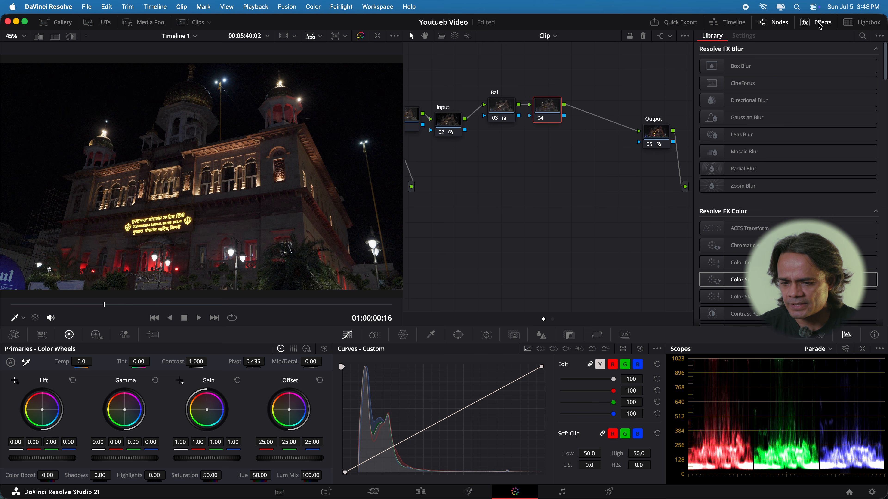
{"action": "left_click", "coordinate": [862, 37]}
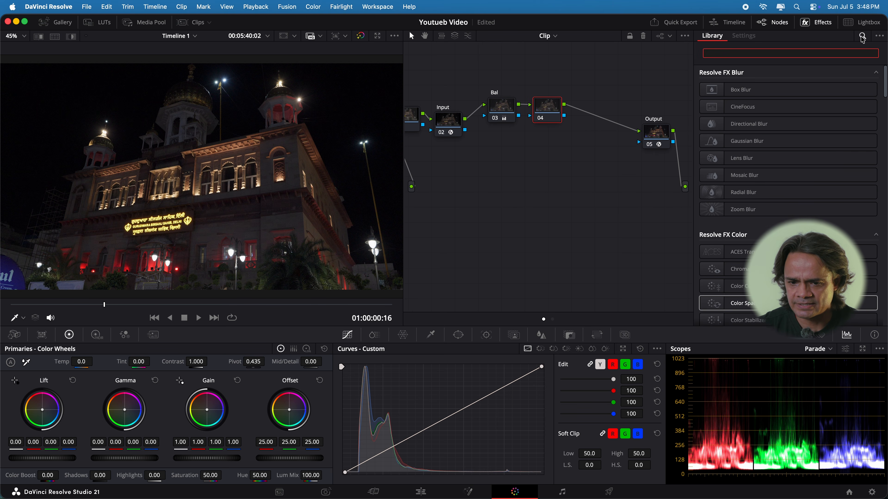
{"action": "type", "text": "spk"}
{"action": "key", "text": "BackSpace"}
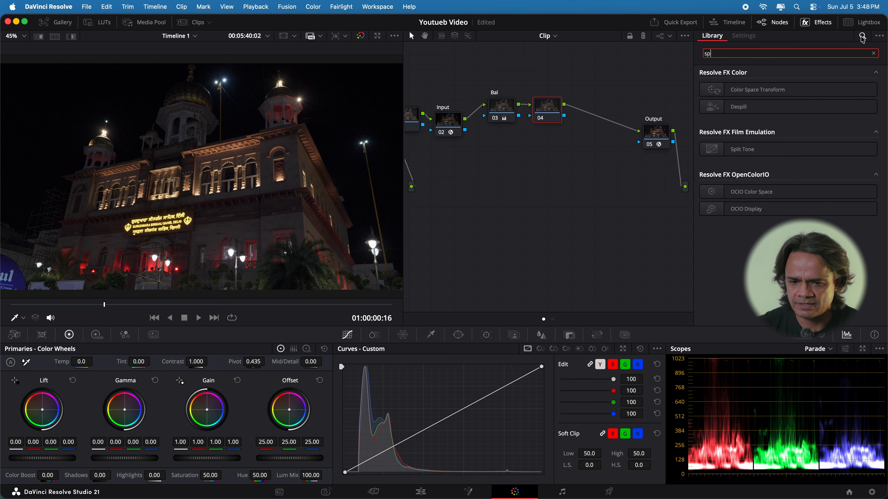
{"action": "type", "text": "l"}
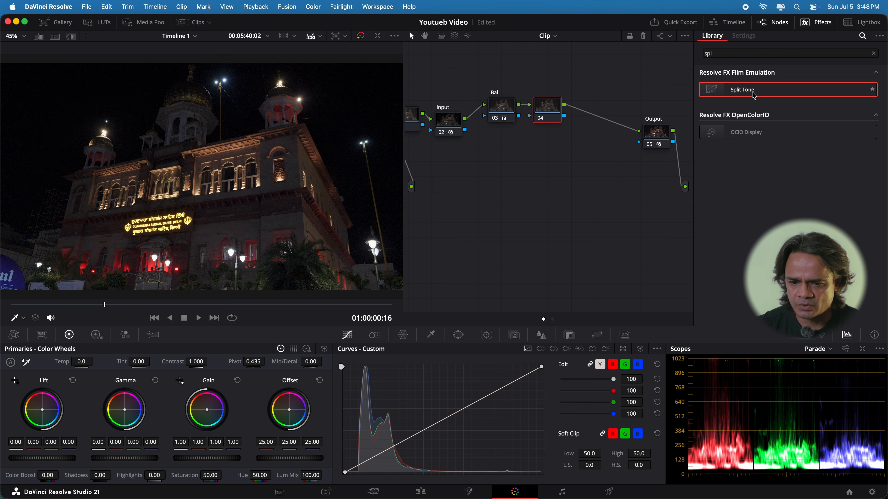
{"action": "left_click_drag", "start_coordinate": [755, 98], "coordinate": [547, 109]}
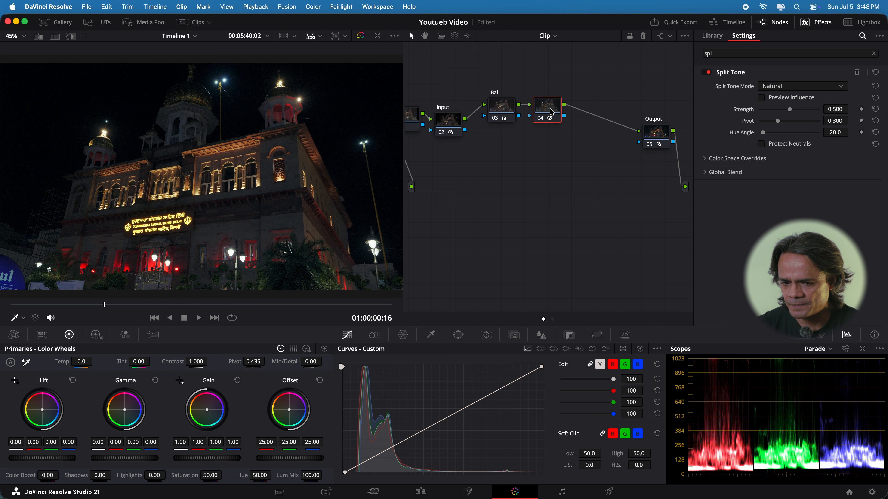
{"action": "right_click", "coordinate": [552, 109]}
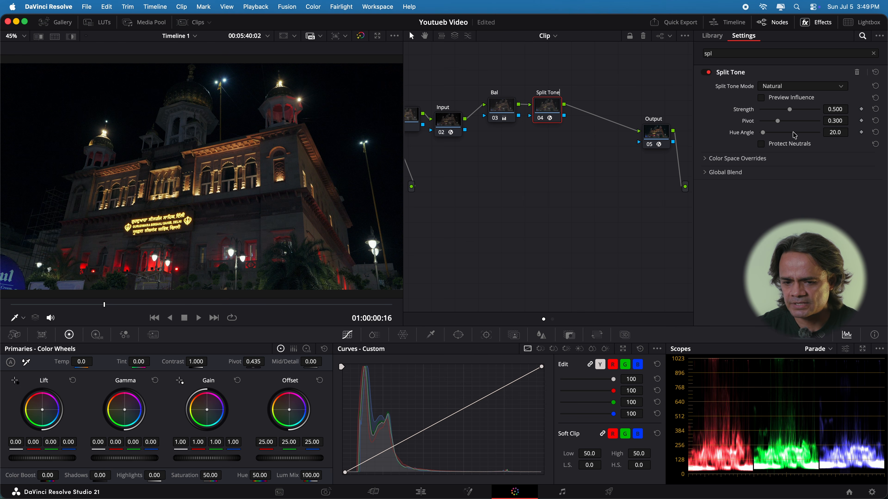
Step: Preview the Split Tone influence and set the effect's strength to 0.597, pivot to 0.155 and hue angle to 106
{"action": "left_click", "coordinate": [763, 100]}
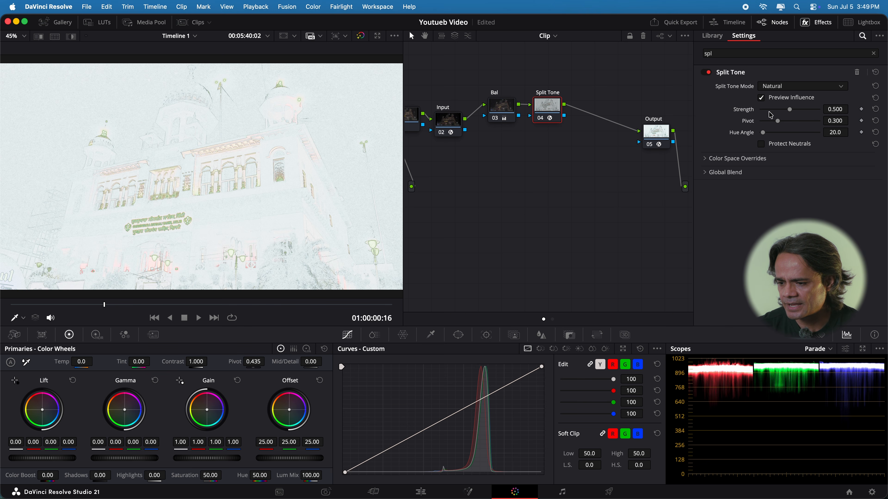
{"action": "left_click", "coordinate": [762, 98]}
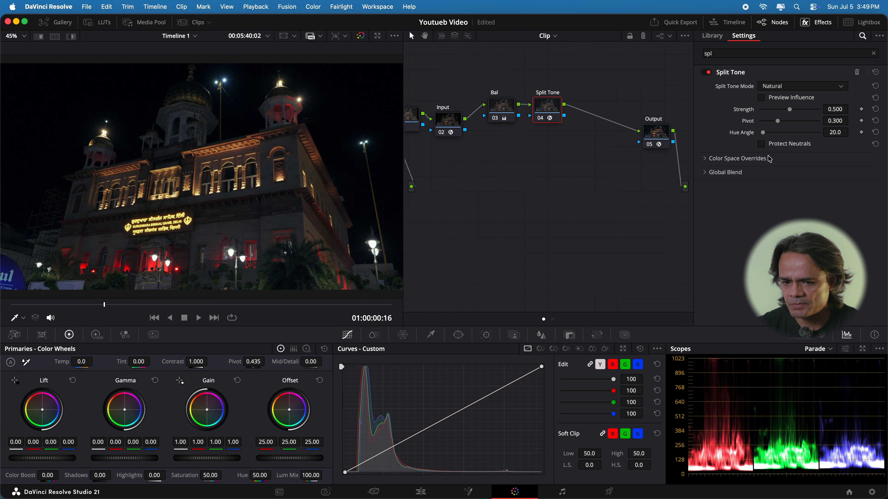
{"action": "left_click_drag", "start_coordinate": [791, 113], "coordinate": [805, 115]}
{"action": "left_click_drag", "start_coordinate": [806, 115], "coordinate": [791, 128]}
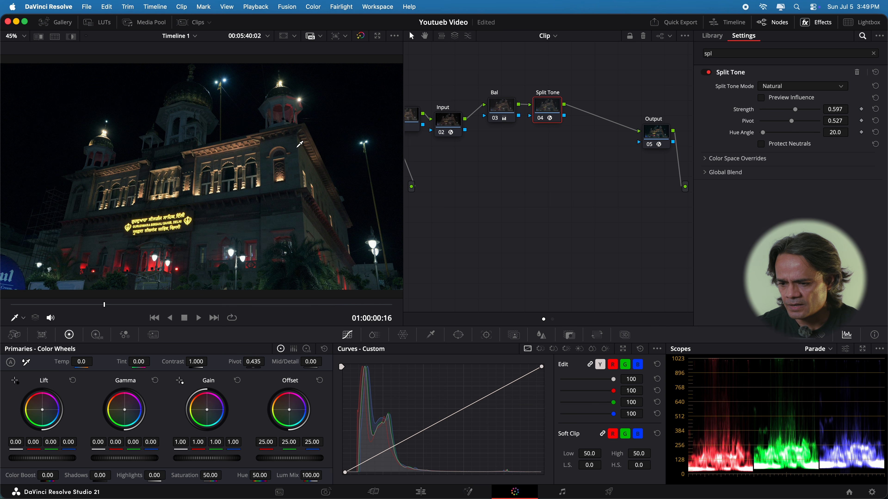
{"action": "mouse_move", "coordinate": [765, 136]}
{"action": "left_mouse_down"}
{"action": "mouse_move", "coordinate": [808, 128]}
{"action": "mouse_move", "coordinate": [763, 126]}
{"action": "mouse_move", "coordinate": [776, 124]}
{"action": "left_mouse_up"}
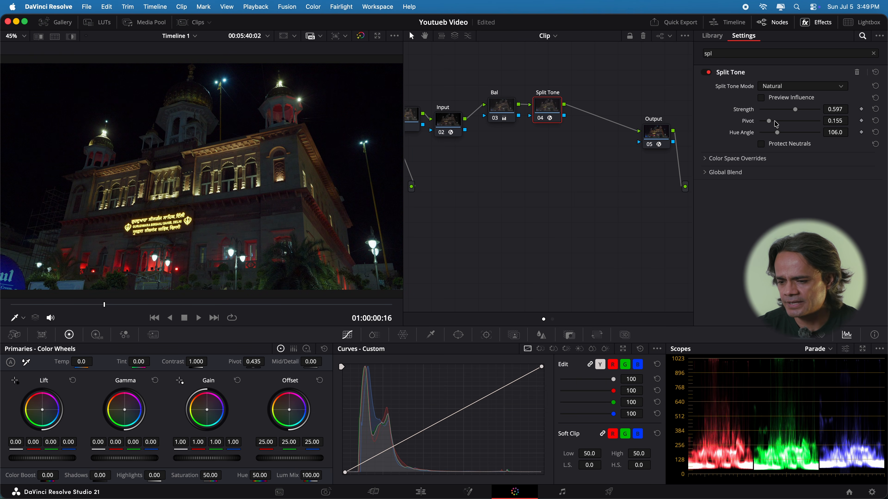
Step: Recheck the influence preview, raise the Split Tone strength to 0.713, and compare the image with the node disabled and enabled
{"action": "left_click", "coordinate": [763, 99]}
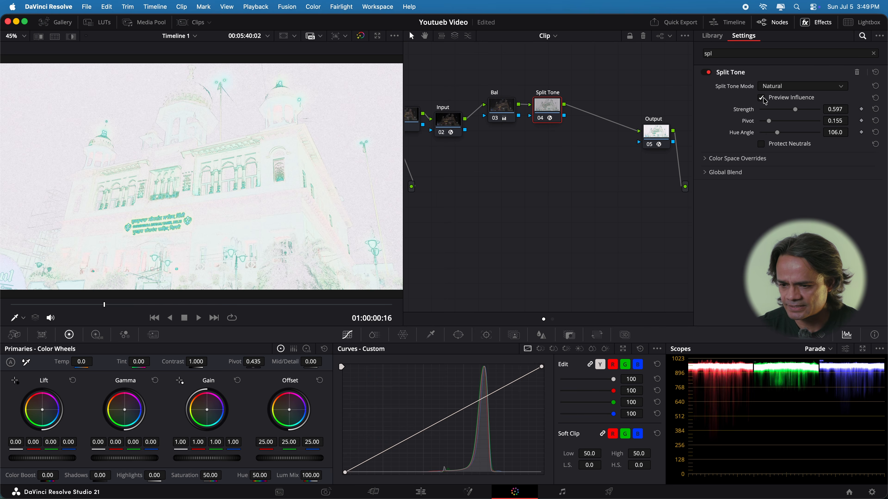
{"action": "left_click", "coordinate": [763, 99]}
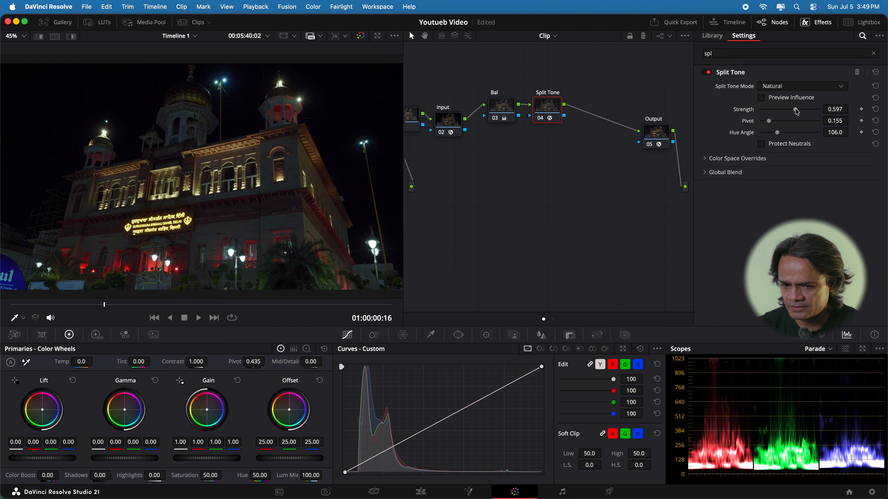
{"action": "left_click_drag", "start_coordinate": [796, 112], "coordinate": [805, 114]}
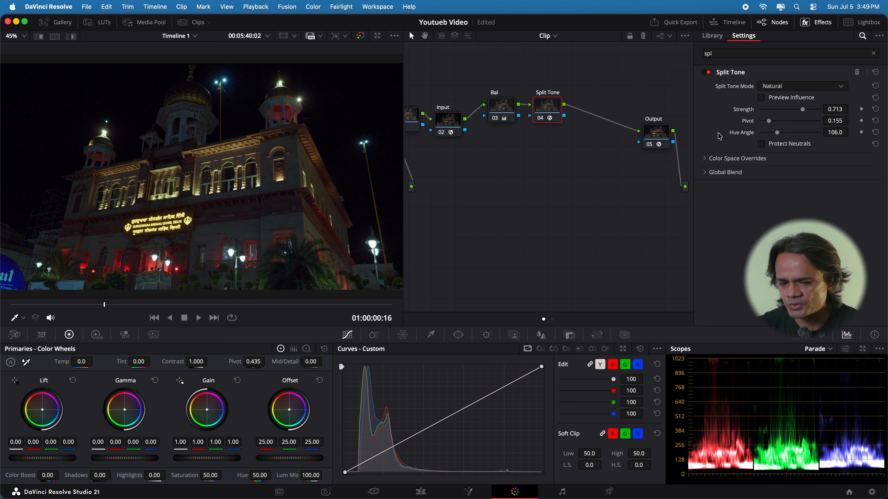
{"action": "left_click", "coordinate": [540, 119]}
{"action": "left_click", "coordinate": [541, 120]}
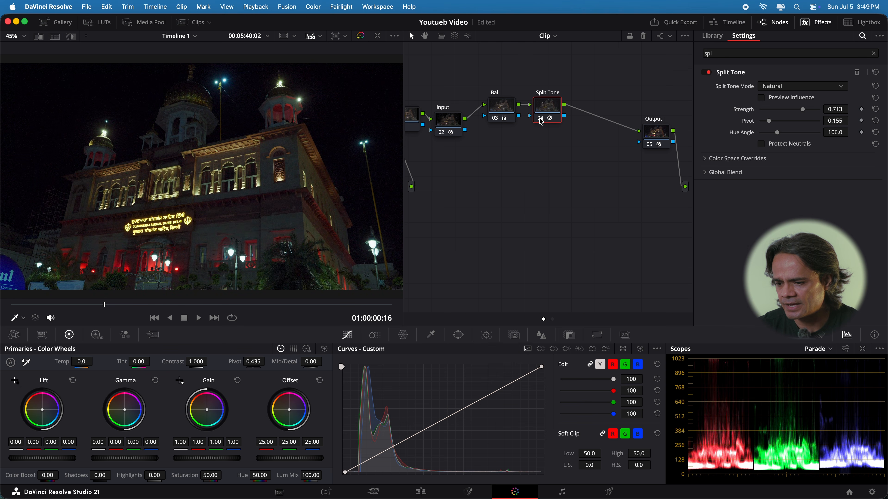
Step: Expand the Split Tone's Color Space Overrides and compare the image with Protect Neutrals on and off, leaving it off
{"action": "left_click", "coordinate": [706, 161]}
{"action": "left_click", "coordinate": [761, 145]}
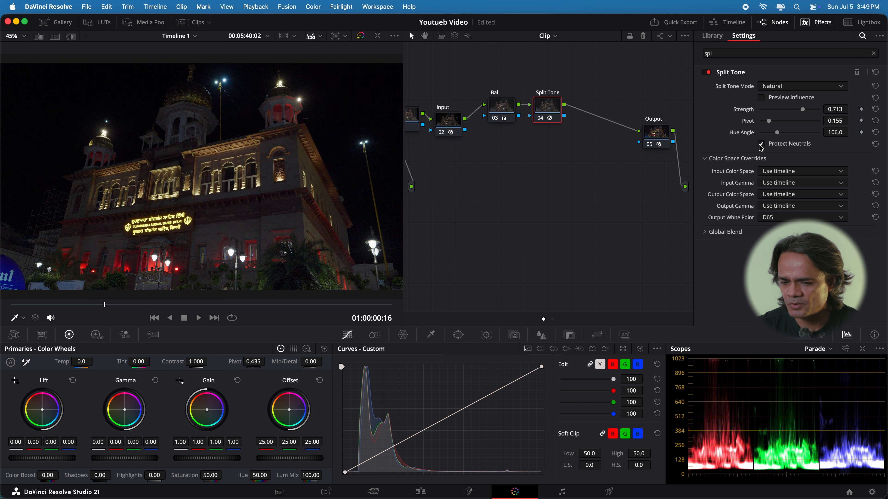
{"action": "left_click", "coordinate": [762, 144]}
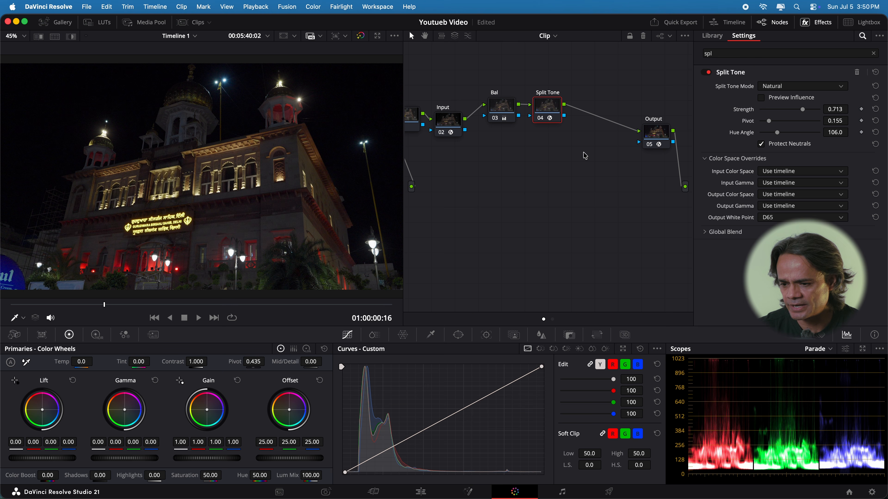
{"action": "left_click", "coordinate": [761, 145]}
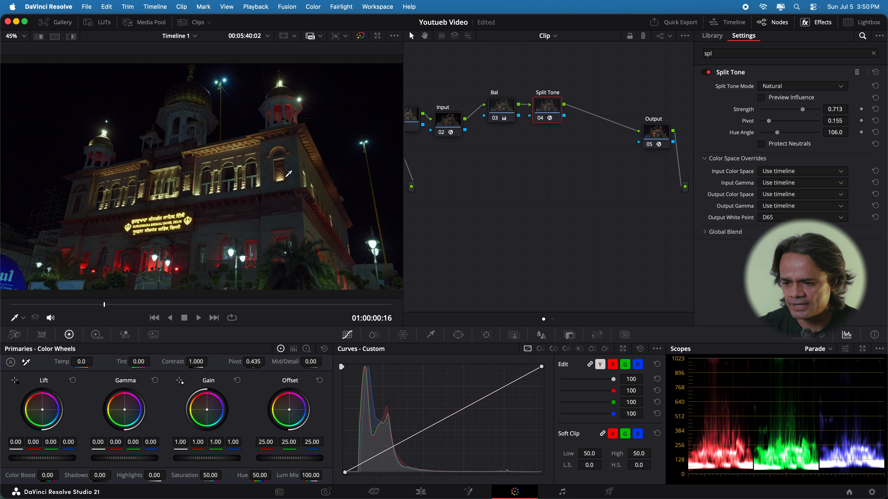
Step: Override the Split Tone's input color space with DaVinci Wide Gamut and its input gamma with DaVinci Intermediate
{"action": "left_click", "coordinate": [844, 172]}
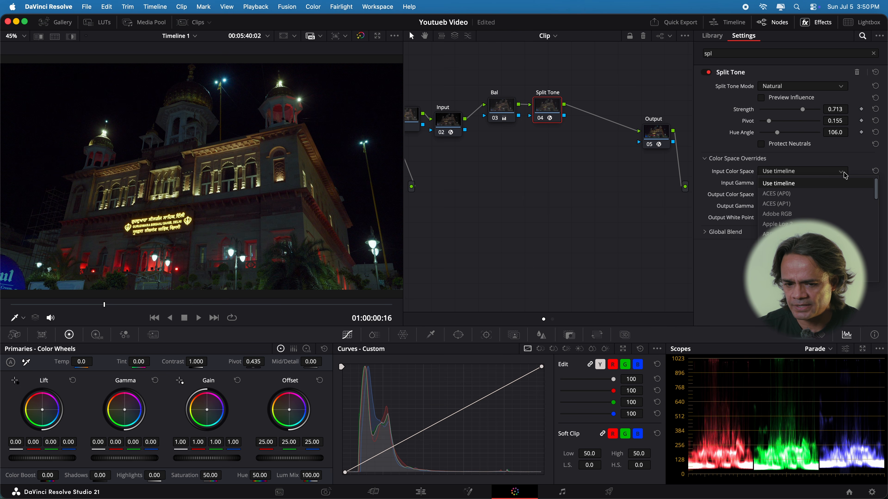
{"action": "scroll", "coordinate": [845, 176], "scroll_direction": "down", "scroll_amount": 5}
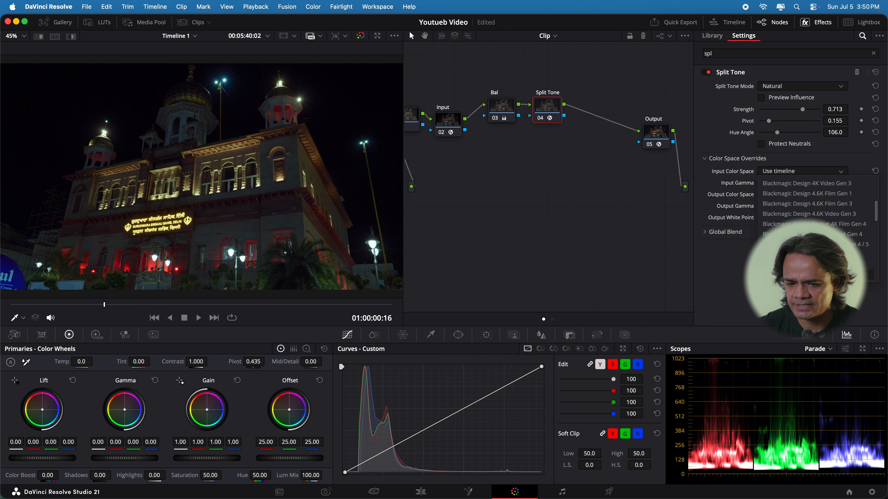
{"action": "left_click", "coordinate": [803, 275]}
{"action": "left_click", "coordinate": [840, 183]}
{"action": "scroll", "coordinate": [837, 196], "scroll_direction": "down", "scroll_amount": 5}
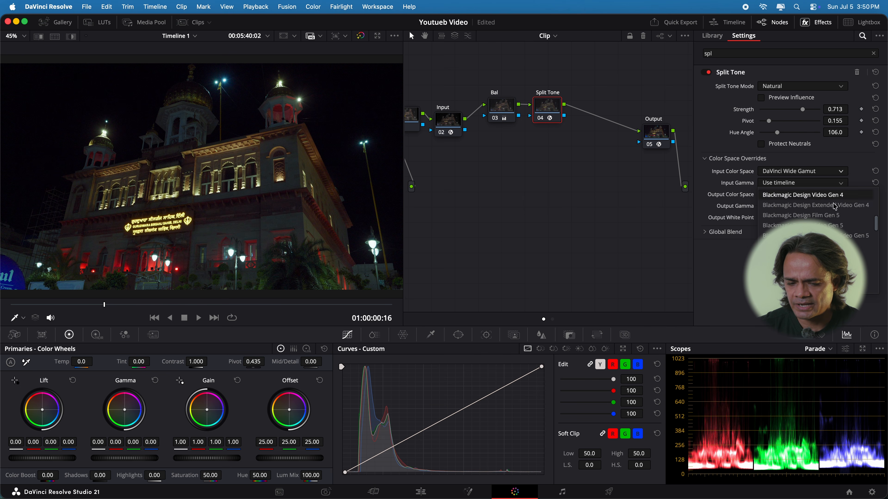
{"action": "left_click", "coordinate": [815, 274]}
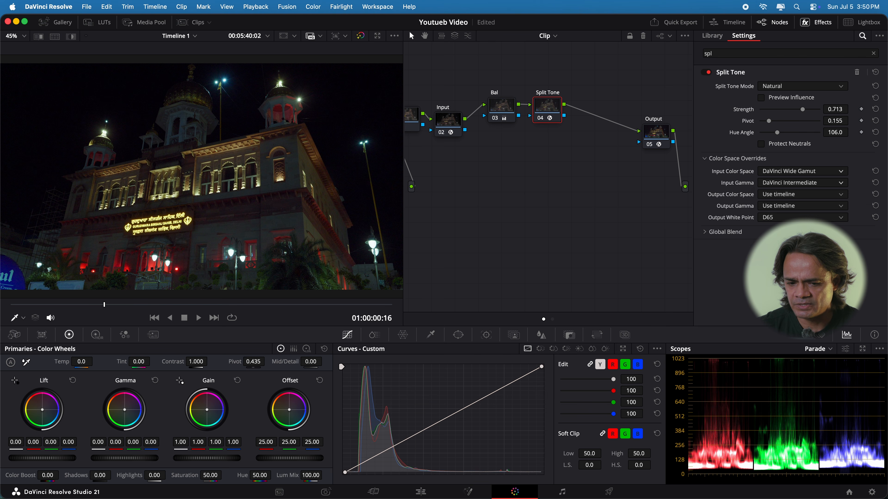
Step: Set the Split Tone's output color space override to DaVinci Wide Gamut
{"action": "left_click", "coordinate": [841, 195]}
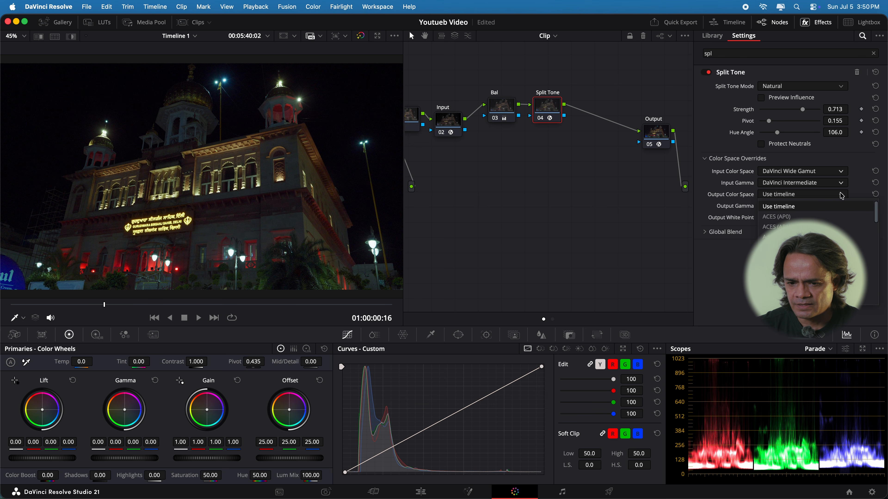
{"action": "scroll", "coordinate": [840, 194], "scroll_direction": "down", "scroll_amount": 5}
{"action": "left_click", "coordinate": [815, 287]}
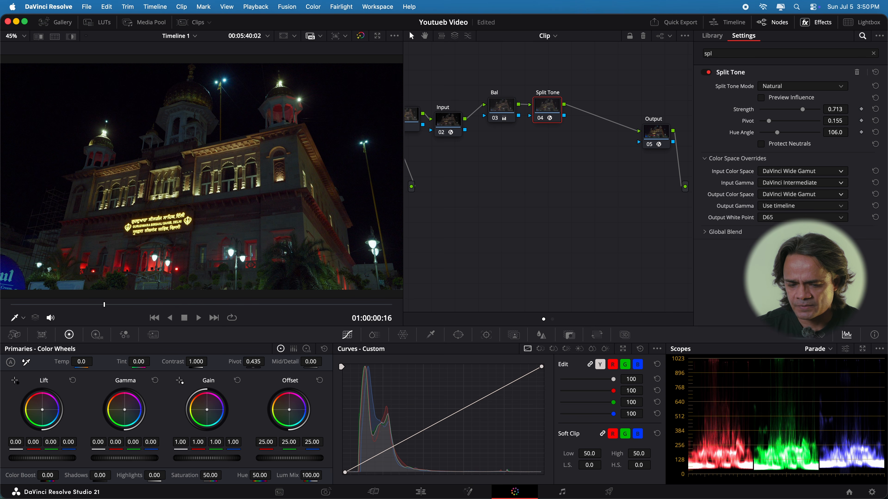
Step: Override the Split Tone's output gamma with DaVinci Intermediate and try output white points D60 and D50 before restoring D65
{"action": "left_click", "coordinate": [841, 207]}
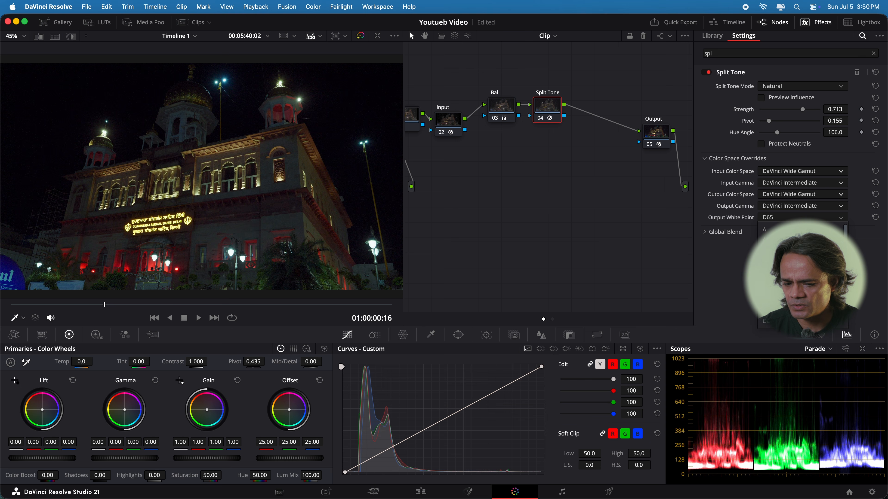
{"action": "left_click", "coordinate": [780, 288]}
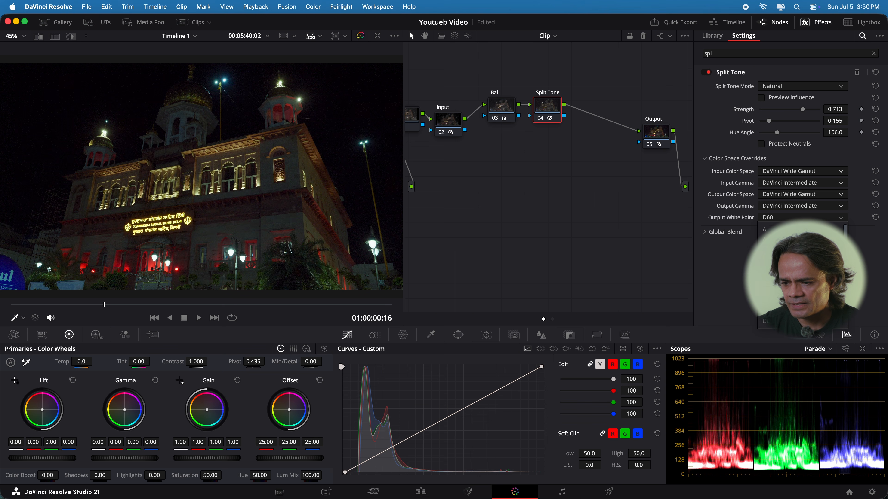
{"action": "left_click", "coordinate": [779, 264]}
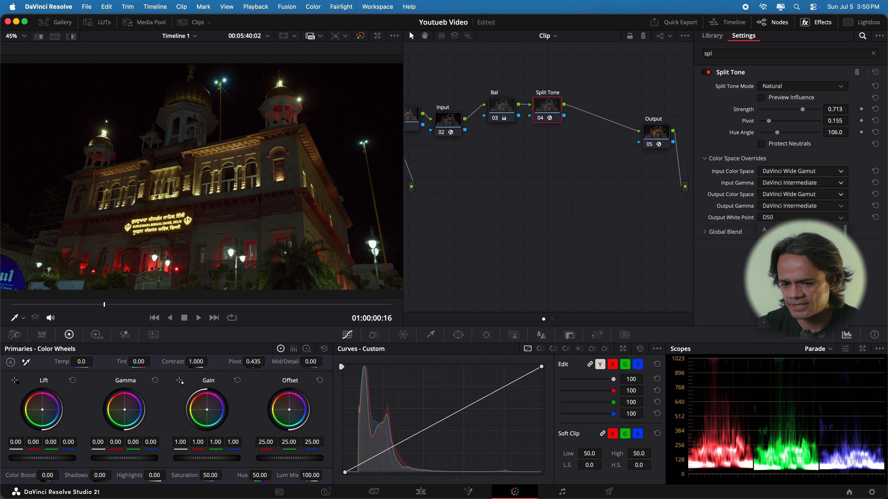
{"action": "left_click", "coordinate": [780, 298]}
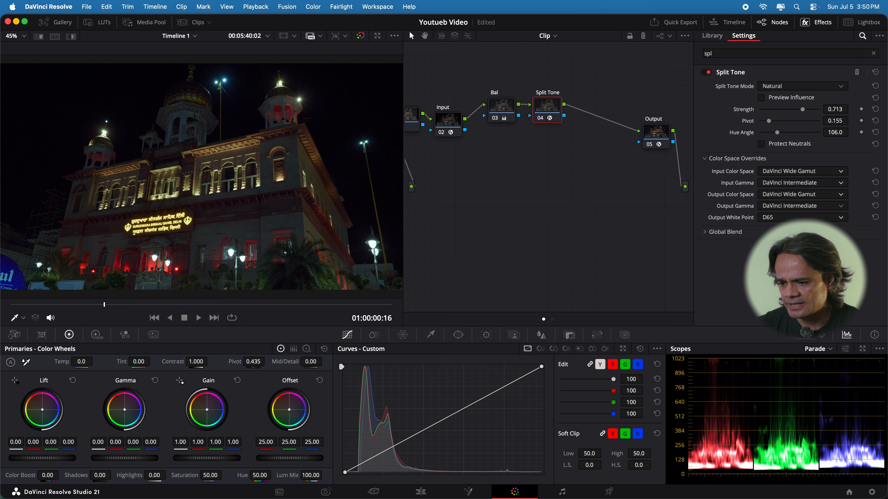
{"action": "left_click", "coordinate": [709, 234]}
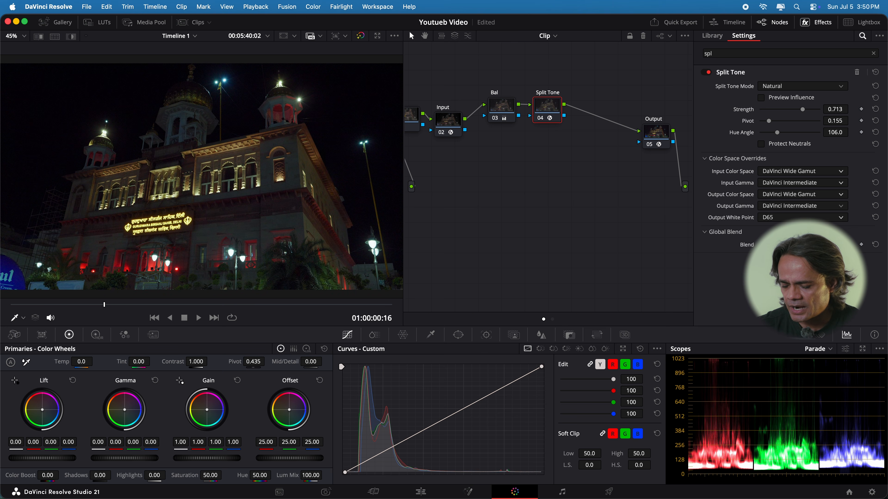
{"action": "left_click", "coordinate": [705, 232]}
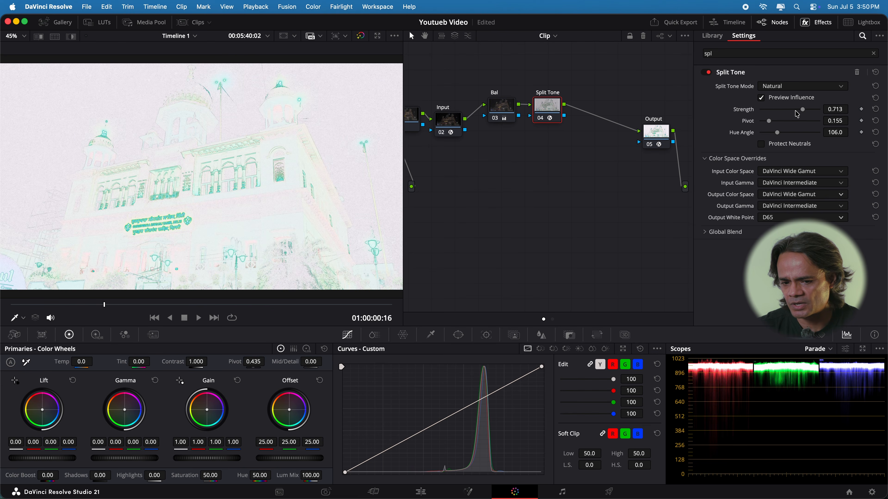
Step: Adjust the Split Tone to strength 0.457, pivot 0.155 and hue angle 206.5 using the influence preview, then turn the preview off
{"action": "left_click_drag", "start_coordinate": [803, 108], "coordinate": [800, 134]}
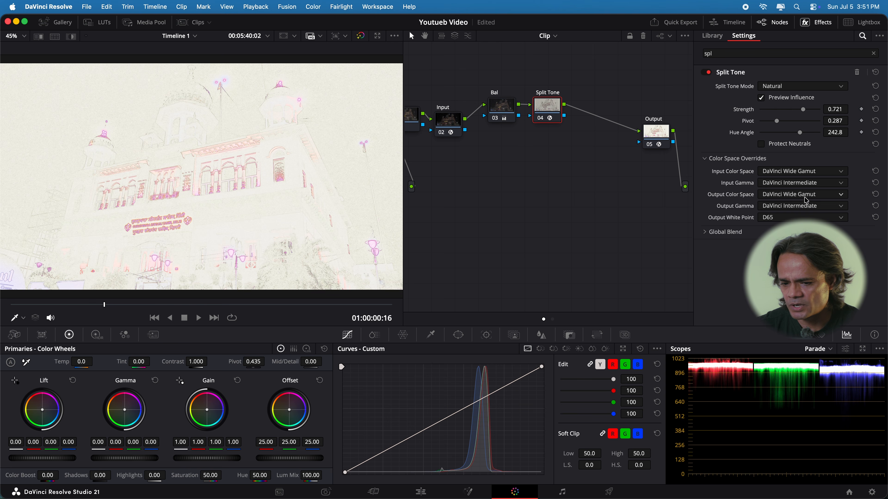
{"action": "left_click_drag", "start_coordinate": [803, 138], "coordinate": [788, 111]}
{"action": "left_click", "coordinate": [761, 98]}
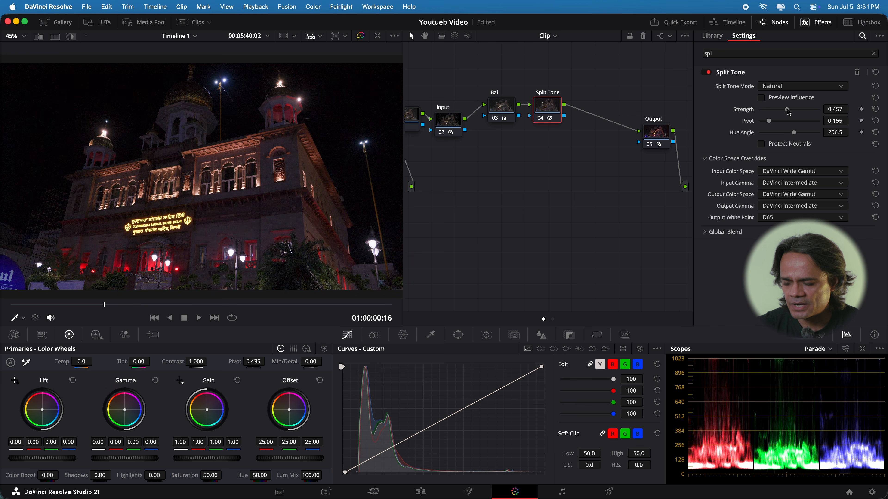
Step: Switch the Split Tone to Strong mode with strength 0.659, pivot 0.194 and hue angle 122.8, then disable the node for comparison
{"action": "left_click", "coordinate": [815, 90]}
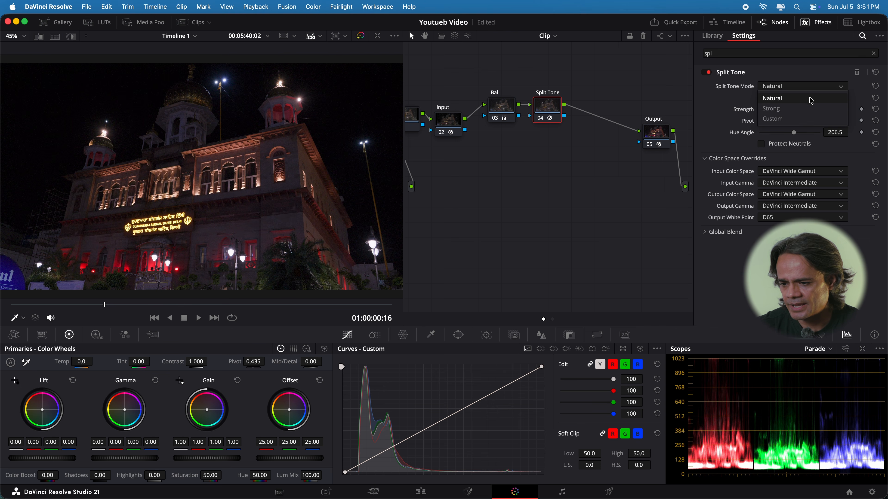
{"action": "left_click", "coordinate": [804, 109]}
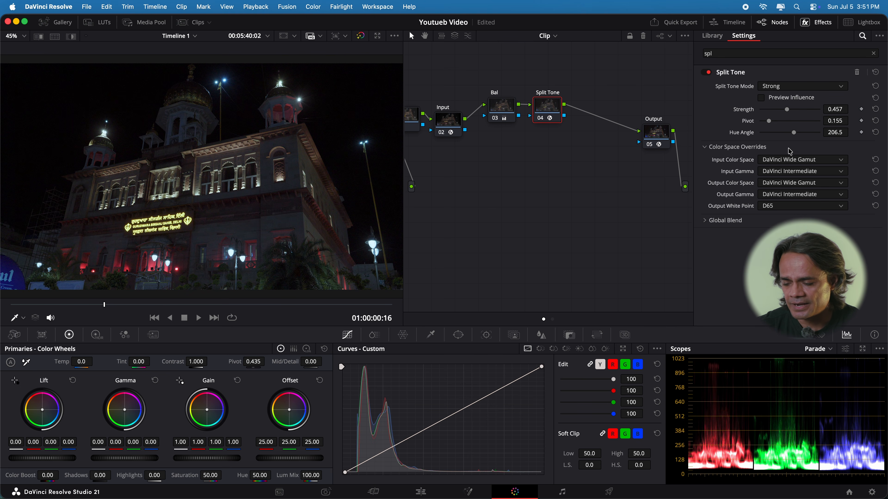
{"action": "left_click_drag", "start_coordinate": [770, 121], "coordinate": [789, 137]}
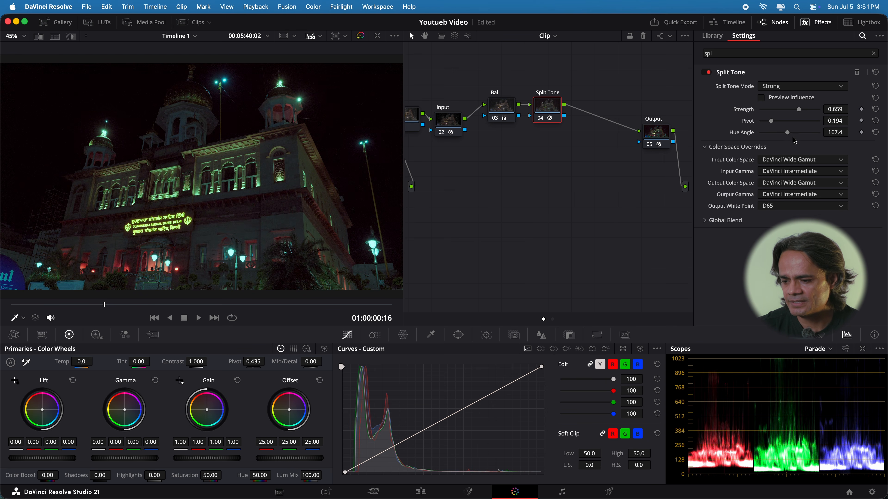
{"action": "left_click_drag", "start_coordinate": [793, 137], "coordinate": [781, 136]}
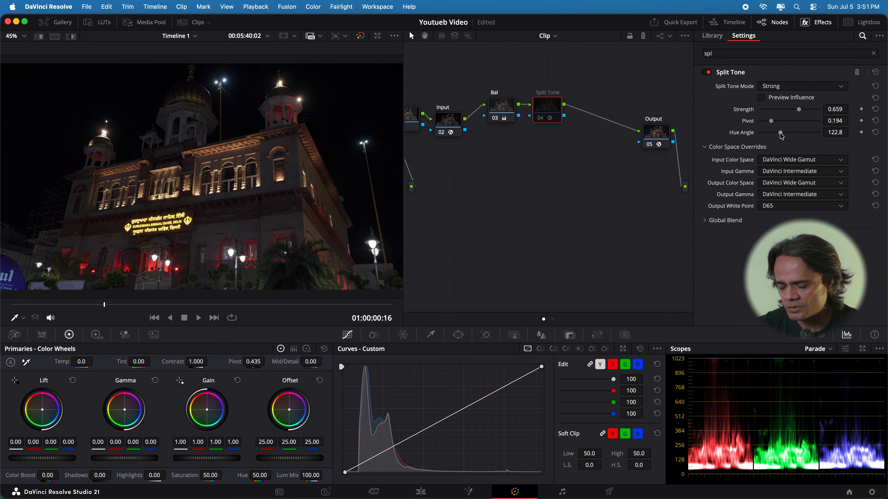
Step: Switch the Split Tone mode to Custom and look over its Neutrals options
{"action": "left_click", "coordinate": [798, 87]}
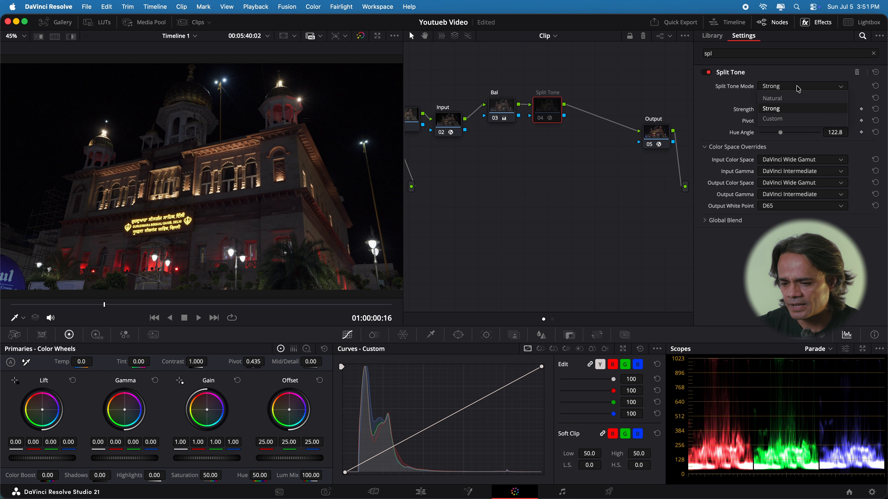
{"action": "left_click", "coordinate": [792, 123]}
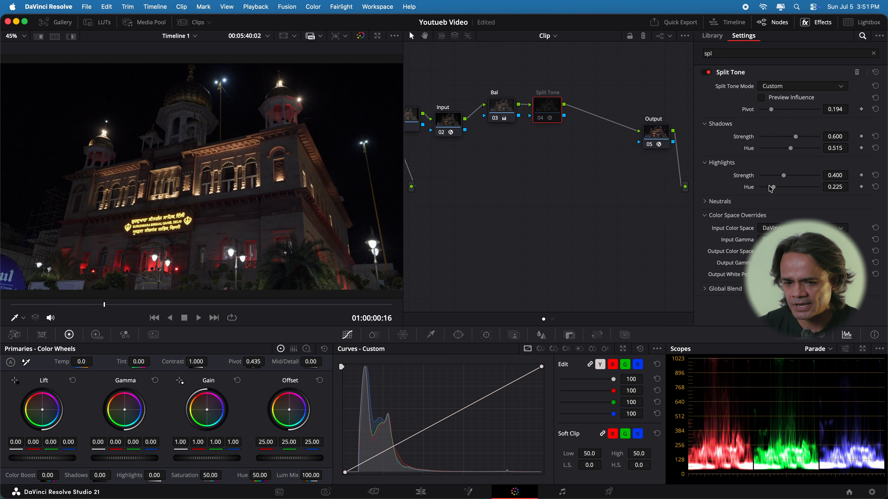
{"action": "left_click", "coordinate": [712, 202]}
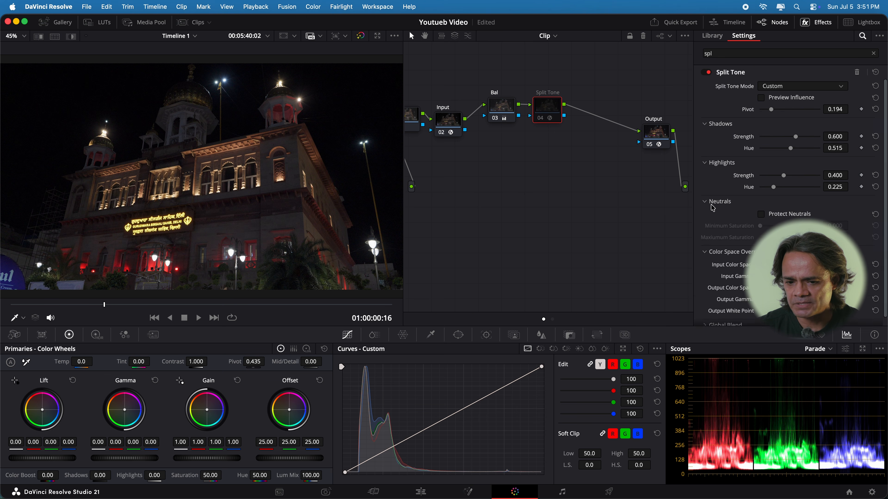
{"action": "left_click", "coordinate": [710, 202]}
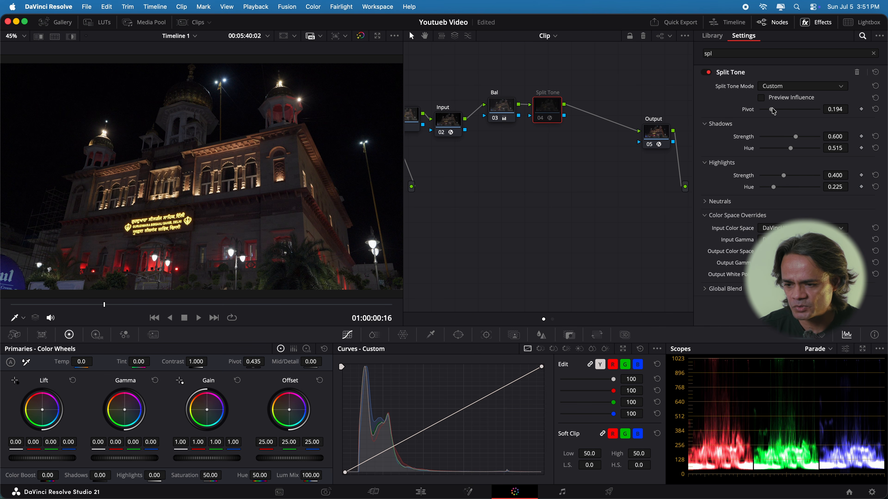
Step: Set the Custom pivot to 0.225 and shadows strength to 0.566 with the influence preview, and re-enable the Split Tone node
{"action": "mouse_move", "coordinate": [771, 109]}
{"action": "left_mouse_down"}
{"action": "mouse_move", "coordinate": [798, 110]}
{"action": "mouse_move", "coordinate": [768, 111]}
{"action": "left_mouse_up"}
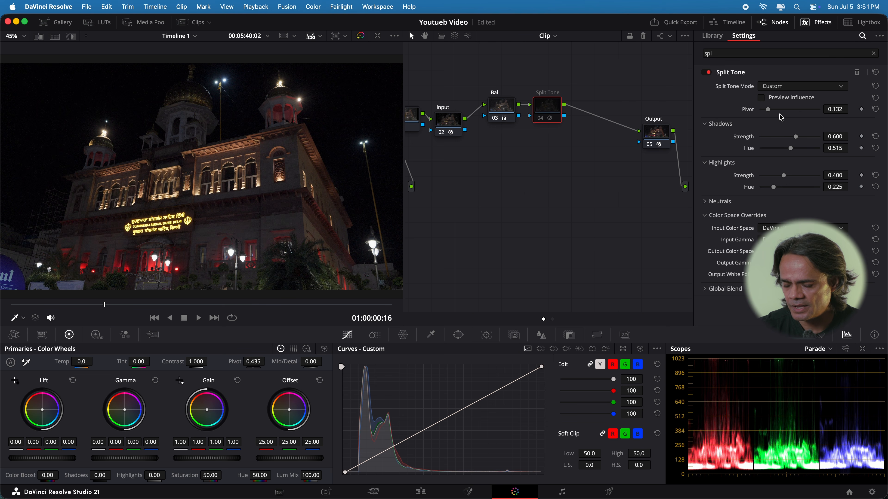
{"action": "left_click", "coordinate": [762, 99]}
{"action": "left_click_drag", "start_coordinate": [768, 109], "coordinate": [794, 137]}
{"action": "left_click", "coordinate": [763, 98]}
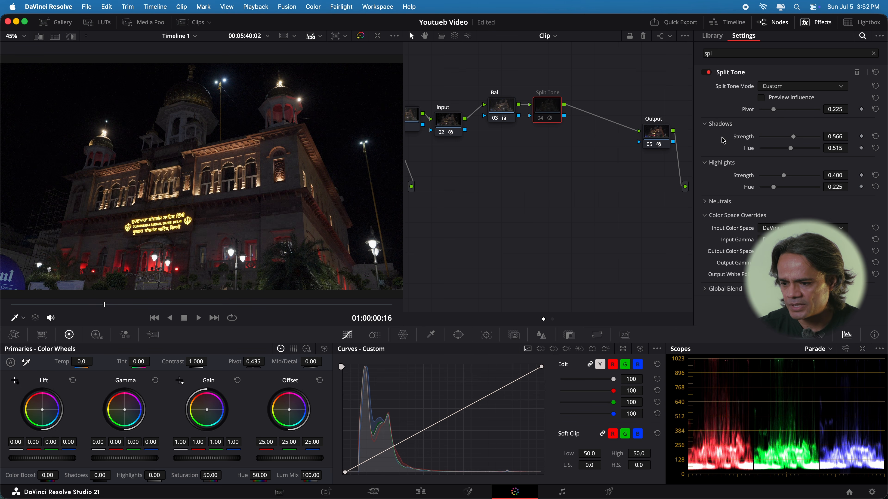
{"action": "left_click", "coordinate": [541, 119]}
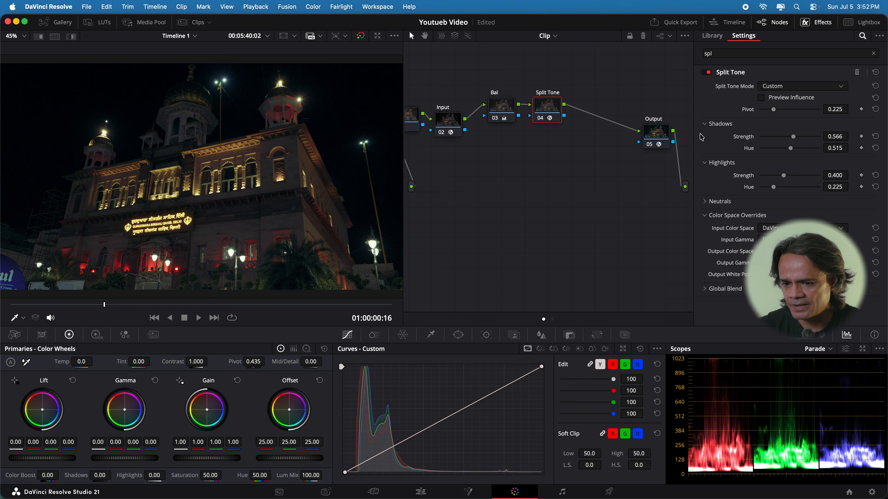
Step: Recheck the influence preview, then set pivot 0.287, shadows strength 0.674 and hue 0.450, and highlights strength 0.364 and hue 0.326
{"action": "left_click", "coordinate": [761, 98]}
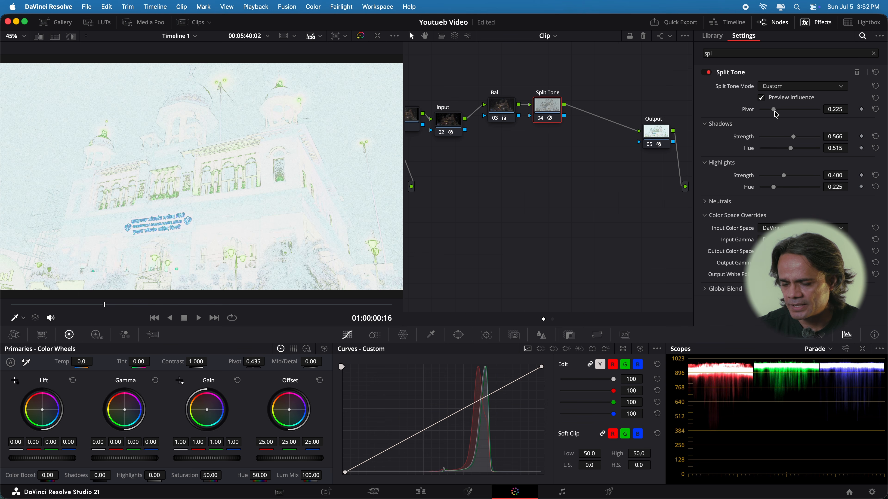
{"action": "mouse_move", "coordinate": [774, 112]}
{"action": "left_mouse_down"}
{"action": "mouse_move", "coordinate": [816, 119]}
{"action": "mouse_move", "coordinate": [763, 119]}
{"action": "mouse_move", "coordinate": [803, 115]}
{"action": "mouse_move", "coordinate": [783, 119]}
{"action": "left_mouse_up"}
{"action": "left_click", "coordinate": [760, 98]}
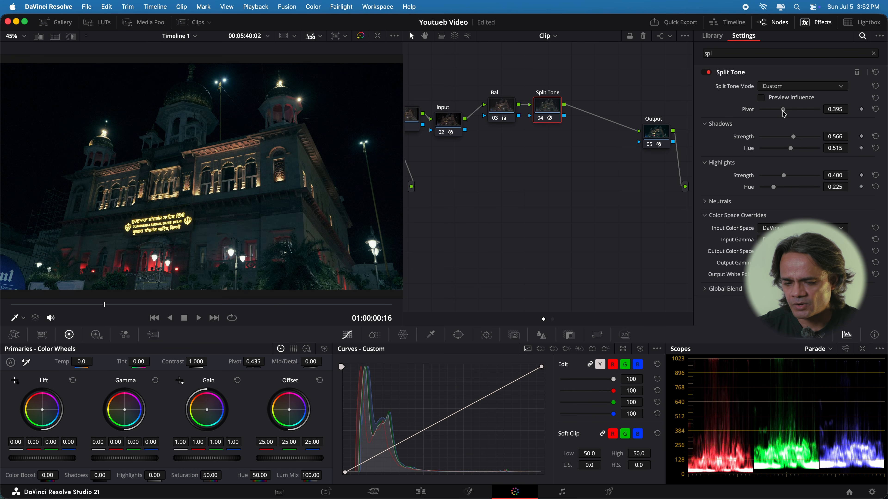
{"action": "left_click_drag", "start_coordinate": [782, 111], "coordinate": [780, 192]}
Step: Compare the image with Protect Neutrals on and off, trying a minimum saturation of 0.091, and leave the protection off
{"action": "left_click", "coordinate": [709, 202]}
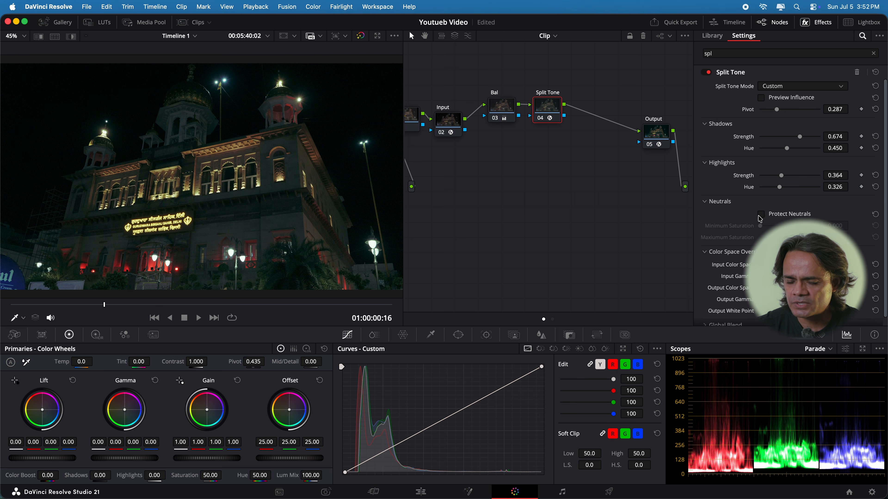
{"action": "left_click", "coordinate": [761, 215]}
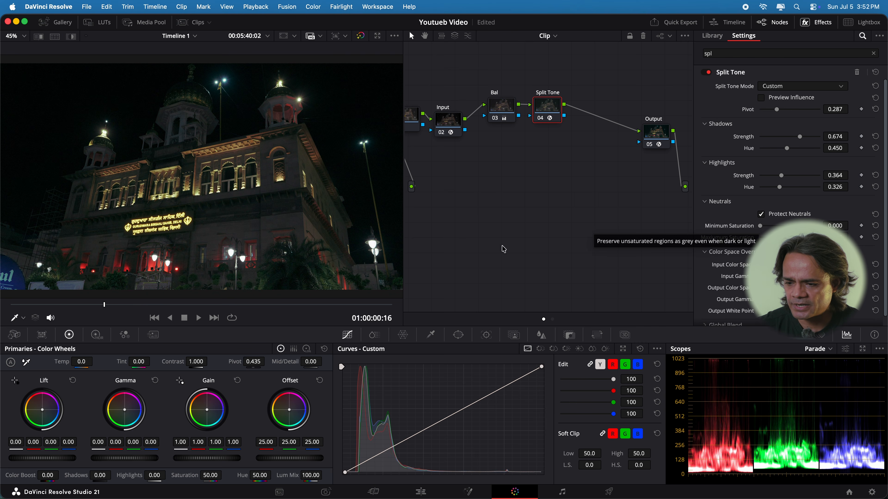
{"action": "left_click", "coordinate": [761, 215]}
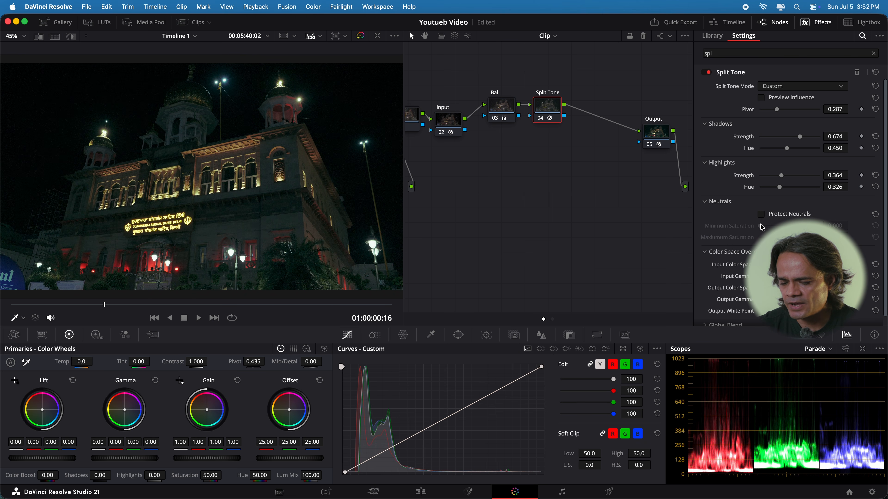
{"action": "left_click", "coordinate": [761, 215]}
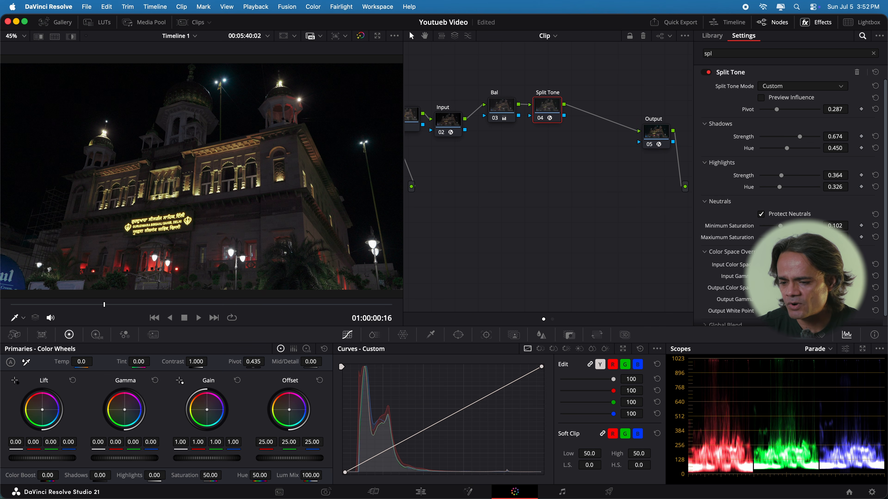
{"action": "left_click_drag", "start_coordinate": [780, 227], "coordinate": [778, 226]}
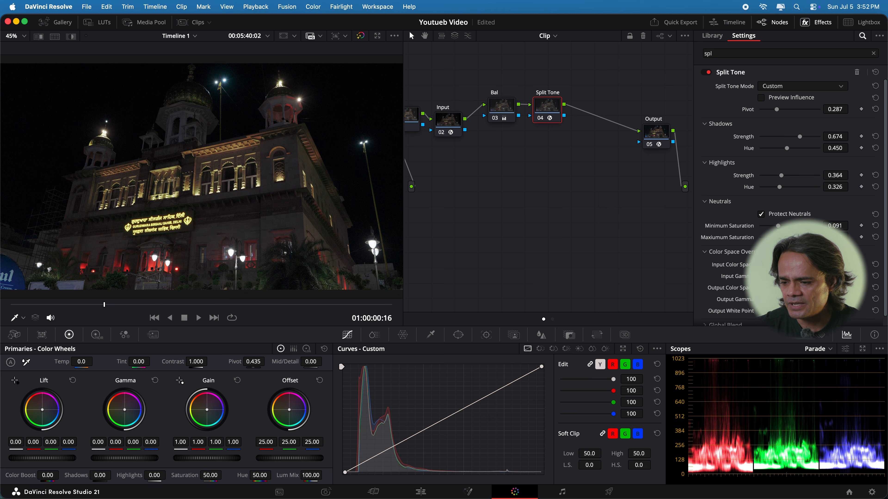
{"action": "left_click", "coordinate": [761, 214]}
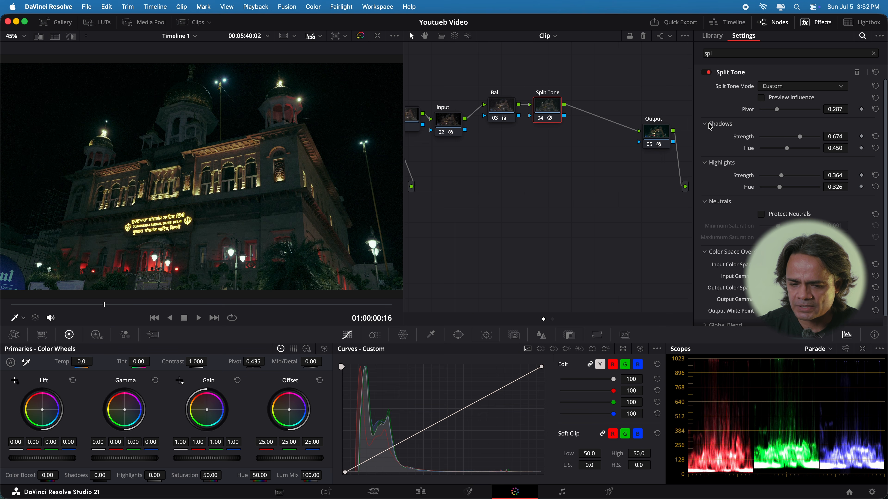
Step: Compare the image in the Split Tone's Natural, Strong and Custom modes
{"action": "left_click", "coordinate": [841, 87]}
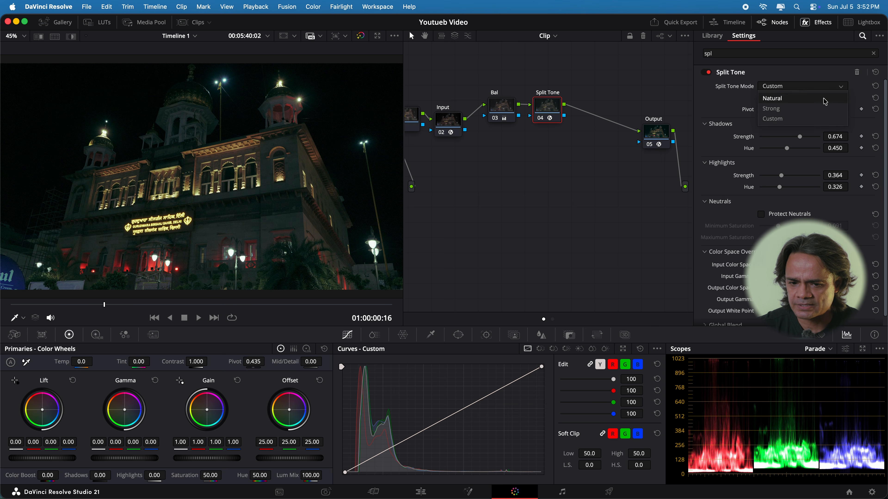
{"action": "left_click", "coordinate": [820, 99]}
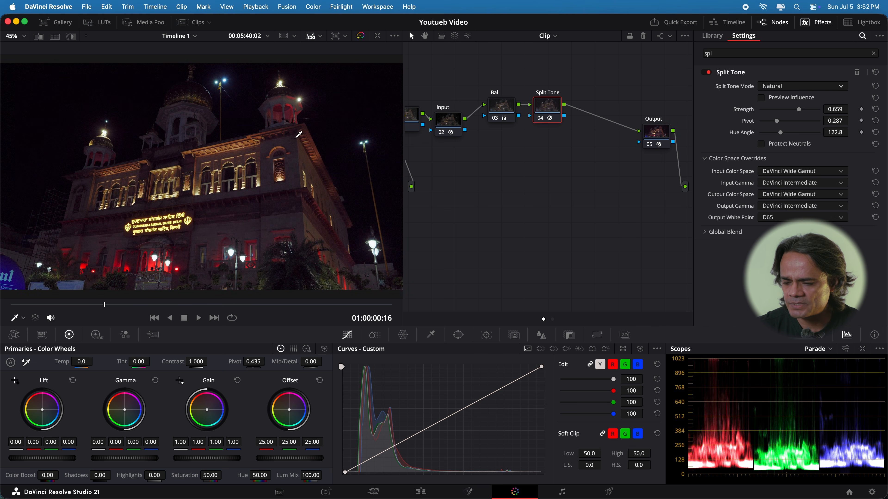
{"action": "left_click", "coordinate": [816, 90]}
{"action": "left_click", "coordinate": [814, 99]}
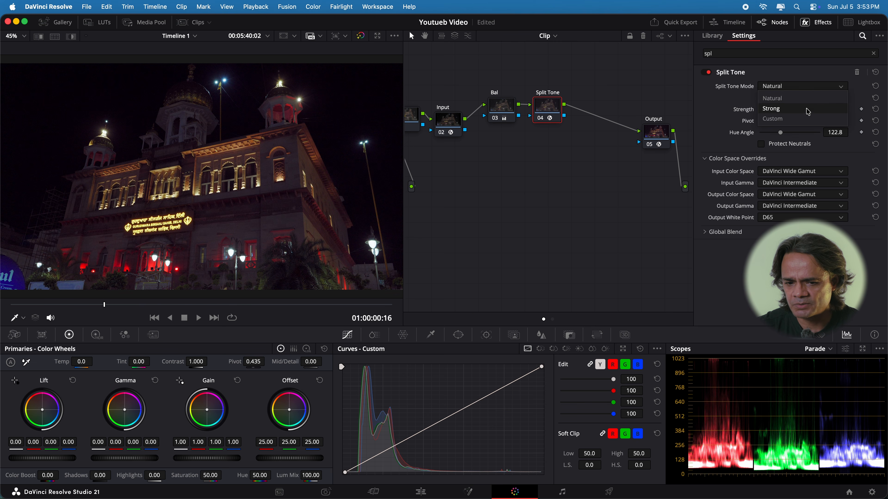
{"action": "left_click", "coordinate": [802, 87]}
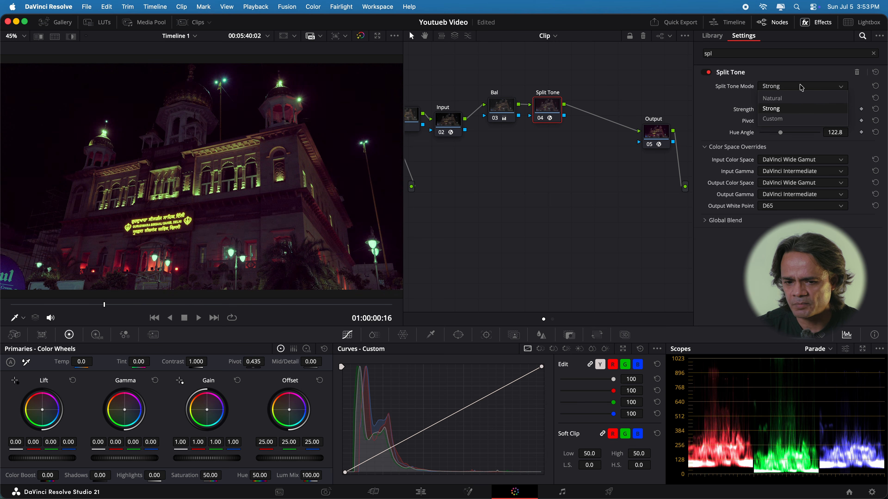
{"action": "left_click", "coordinate": [798, 119]}
Step: Return the Split Tone to Natural mode and set strength 0.667, pivot 0.380 and hue angle 181.4
{"action": "left_click", "coordinate": [789, 87]}
{"action": "left_click", "coordinate": [787, 100]}
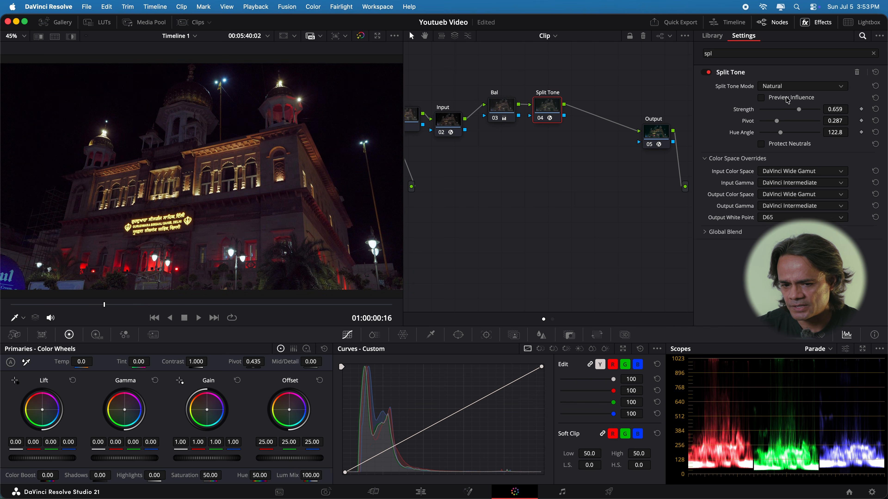
{"action": "left_click_drag", "start_coordinate": [781, 133], "coordinate": [801, 118]}
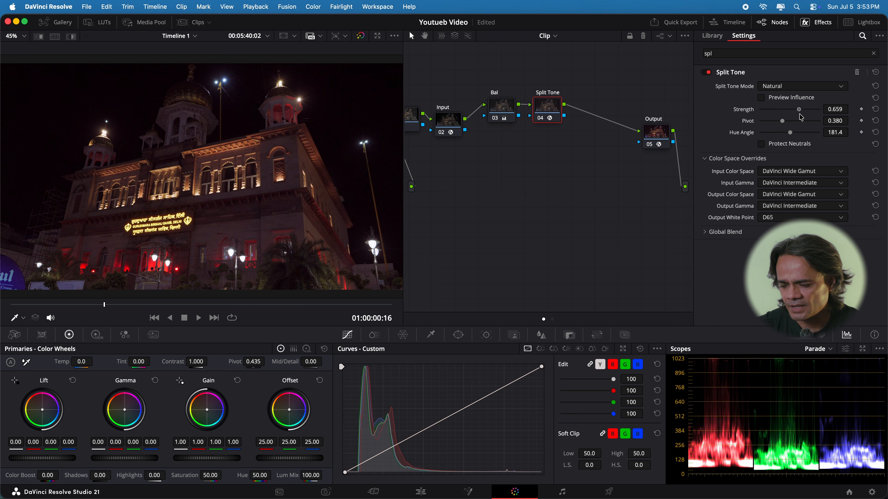
Step: Reset the Split Tone's input and output color space and gamma overrides to Use timeline, and collapse the Color Space Overrides
{"action": "left_click", "coordinate": [875, 171]}
{"action": "left_click", "coordinate": [876, 182]}
{"action": "left_click", "coordinate": [876, 194]}
{"action": "left_click", "coordinate": [876, 206]}
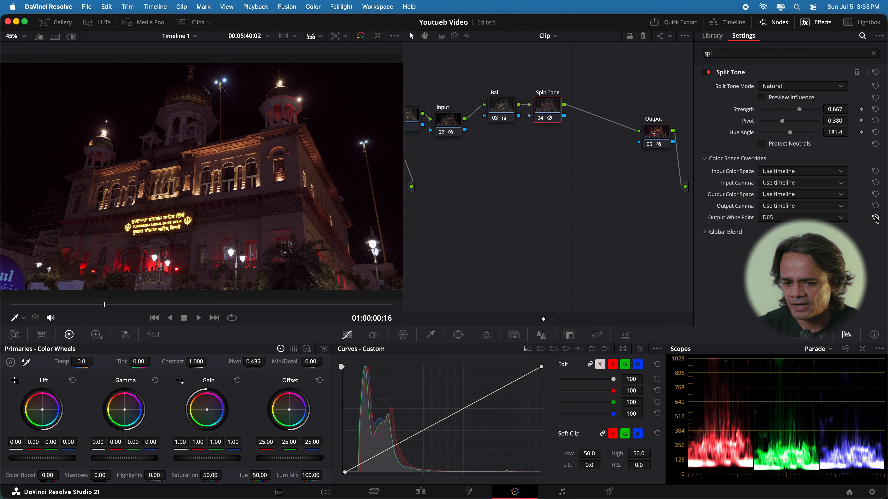
{"action": "left_click", "coordinate": [705, 160]}
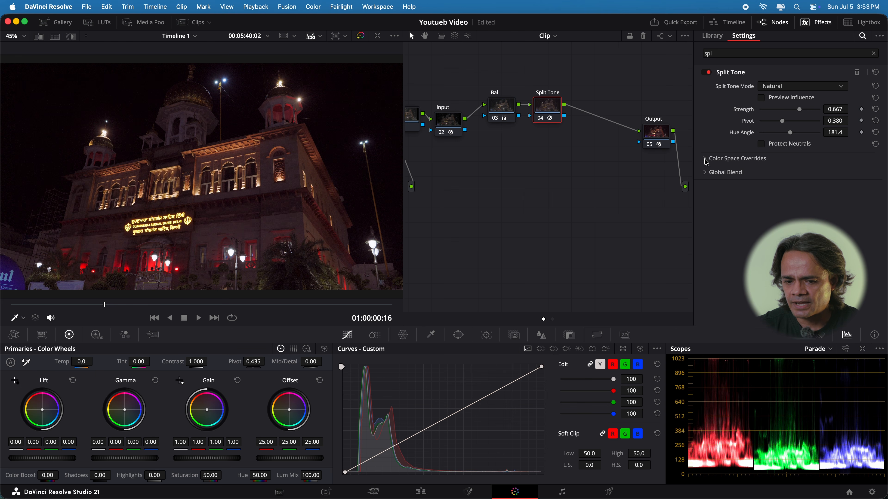
Step: Set the Split Tone's strength to 0.791, pivot to 0.171 and hue angle to 136.7, and compare the image with the node off and on
{"action": "left_click", "coordinate": [762, 145]}
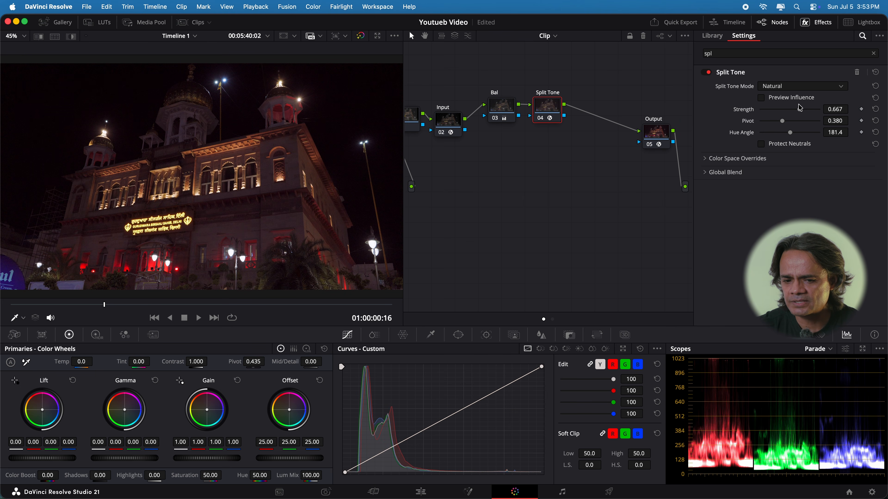
{"action": "left_click_drag", "start_coordinate": [799, 109], "coordinate": [783, 138]}
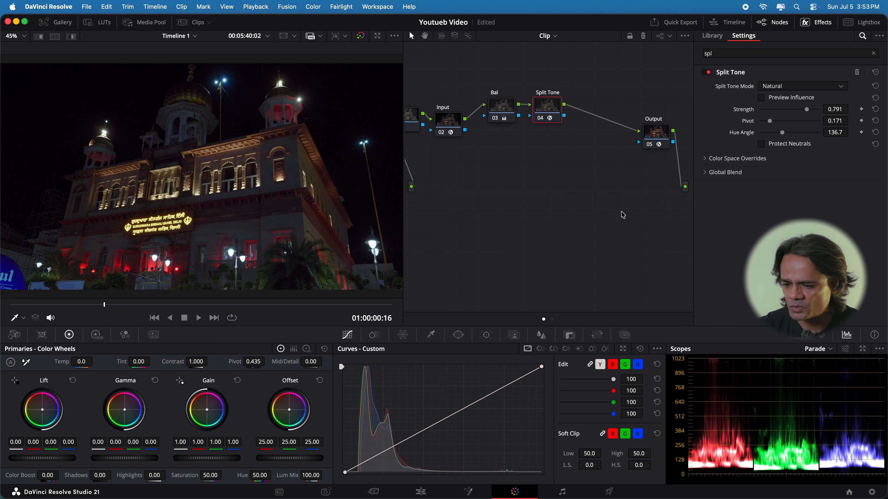
{"action": "left_click", "coordinate": [816, 22]}
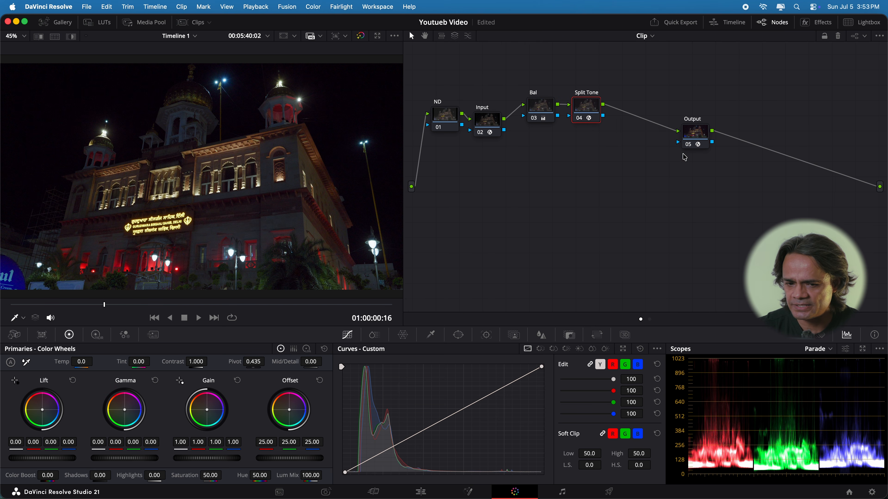
{"action": "left_click", "coordinate": [580, 119]}
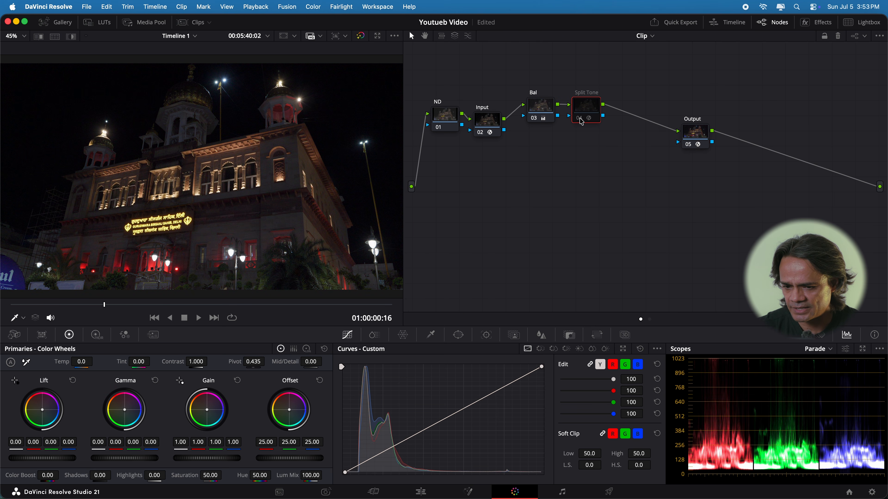
{"action": "left_click", "coordinate": [580, 119]}
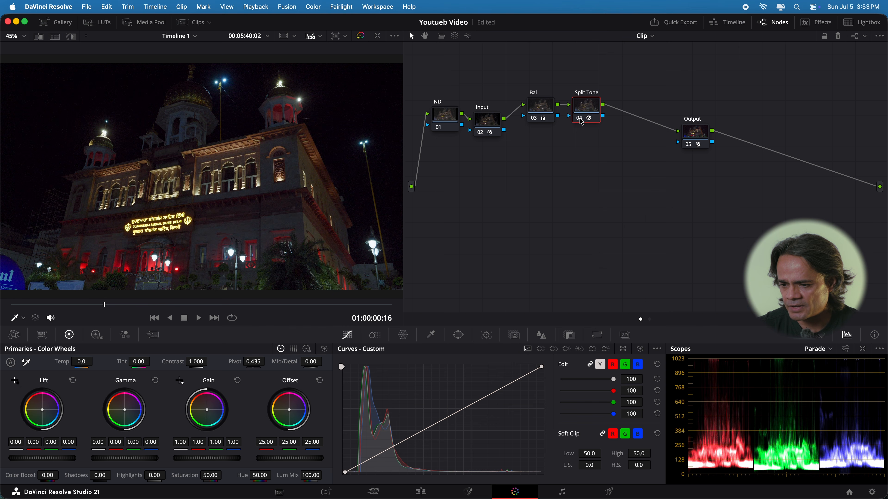
{"action": "left_click", "coordinate": [581, 120]}
{"action": "left_click", "coordinate": [581, 120]}
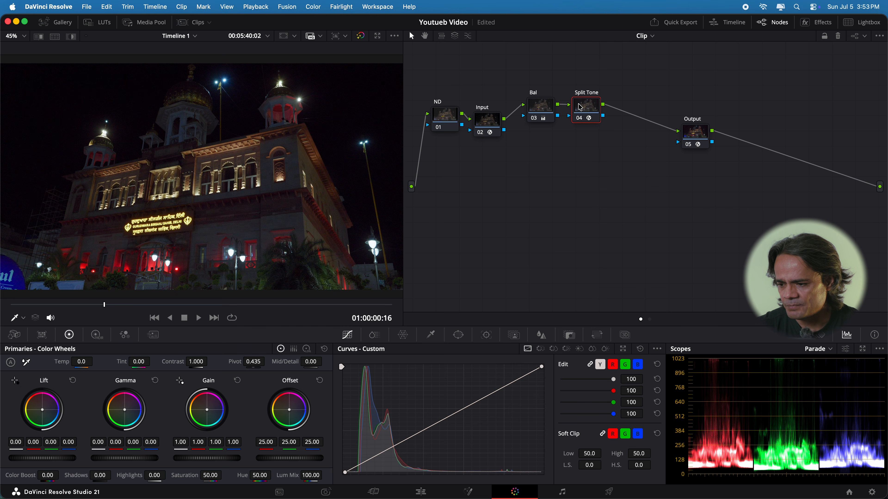
Step: Switch the Split Tone to Custom mode and compare the image with the node off and on
{"action": "left_click", "coordinate": [805, 22]}
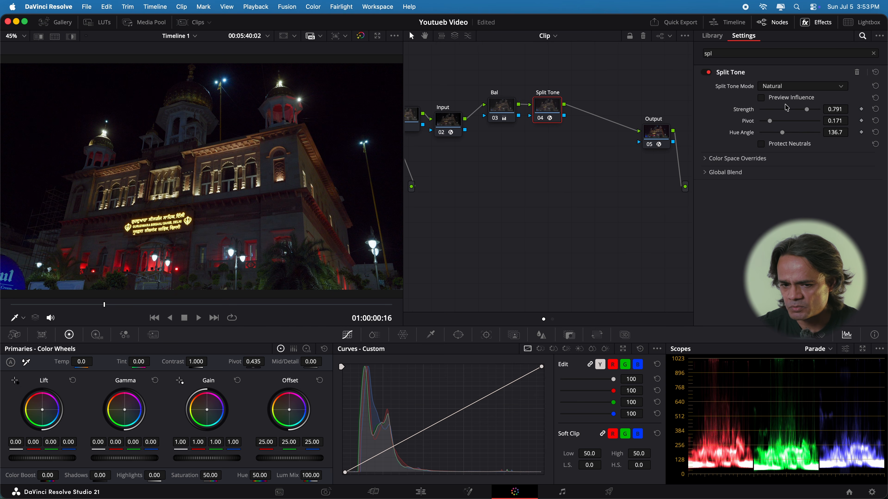
{"action": "left_click", "coordinate": [836, 90]}
{"action": "left_click", "coordinate": [810, 119]}
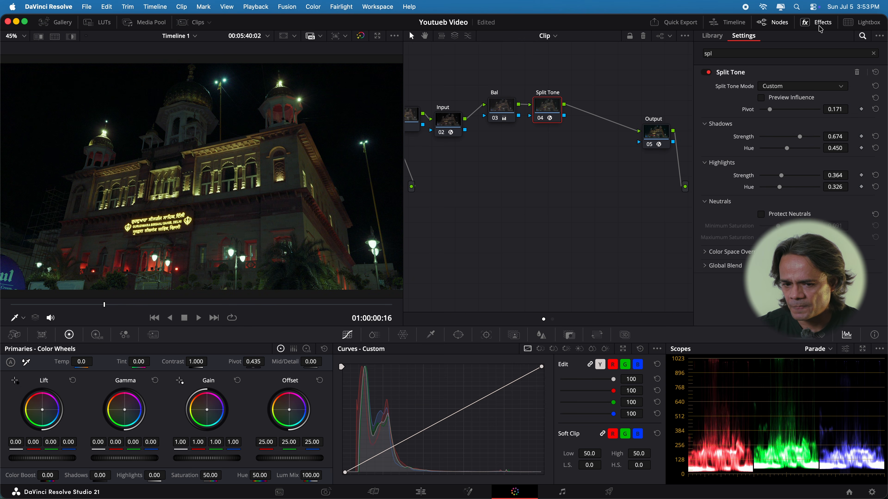
{"action": "left_click", "coordinate": [804, 22]}
{"action": "left_click", "coordinate": [577, 122]}
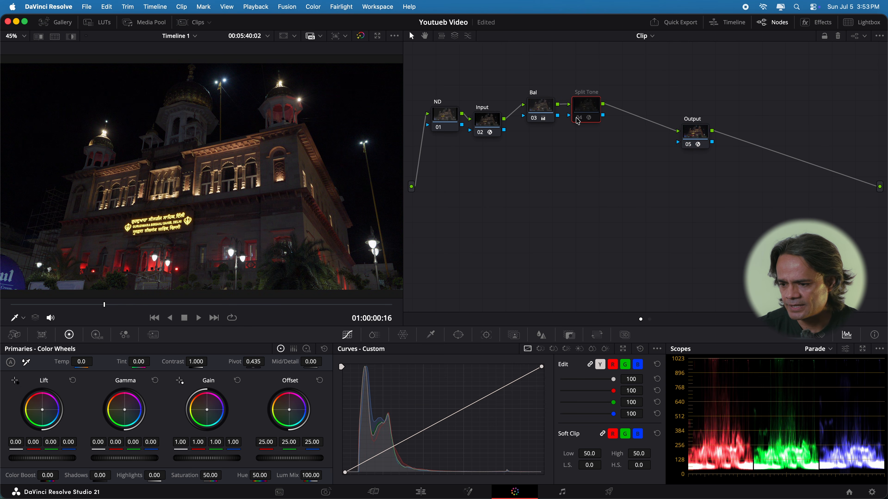
{"action": "left_click", "coordinate": [578, 122]}
Step: Rearrange the ND, Input, Bal, Split Tone and Output nodes into an evenly spaced arc in the node graph
{"action": "left_click_drag", "start_coordinate": [595, 111], "coordinate": [609, 111]}
{"action": "left_click_drag", "start_coordinate": [542, 108], "coordinate": [644, 107]}
{"action": "left_click_drag", "start_coordinate": [697, 134], "coordinate": [713, 135]}
{"action": "left_click_drag", "start_coordinate": [632, 107], "coordinate": [663, 118]}
{"action": "left_click_drag", "start_coordinate": [563, 100], "coordinate": [599, 105]}
{"action": "left_click_drag", "start_coordinate": [494, 123], "coordinate": [550, 119]}
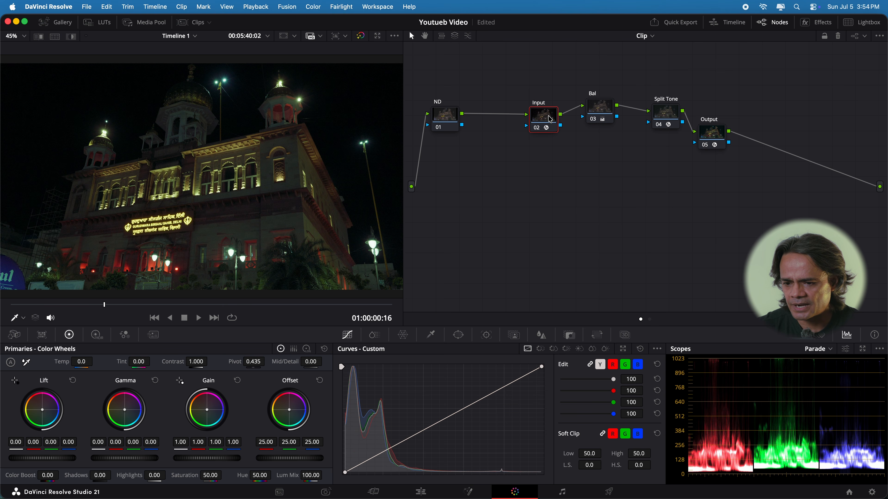
{"action": "left_click_drag", "start_coordinate": [454, 115], "coordinate": [483, 137]}
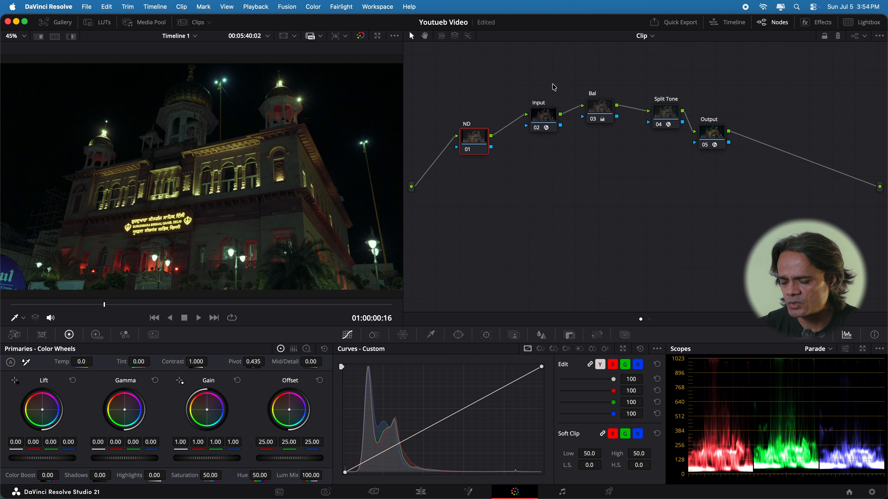
Step: Disable all the nodes and re-enable only the ND node
{"action": "left_click_drag", "start_coordinate": [538, 73], "coordinate": [732, 200]}
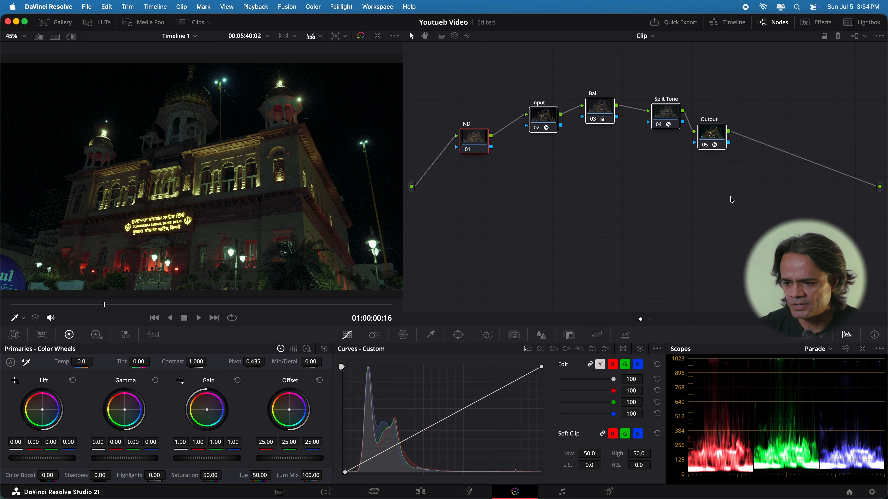
{"action": "key", "text": "super+d"}
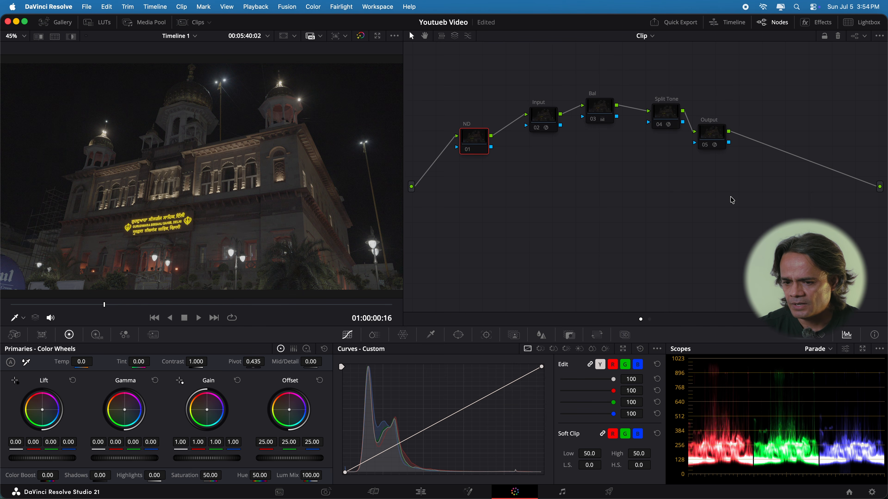
{"action": "left_click", "coordinate": [466, 151]}
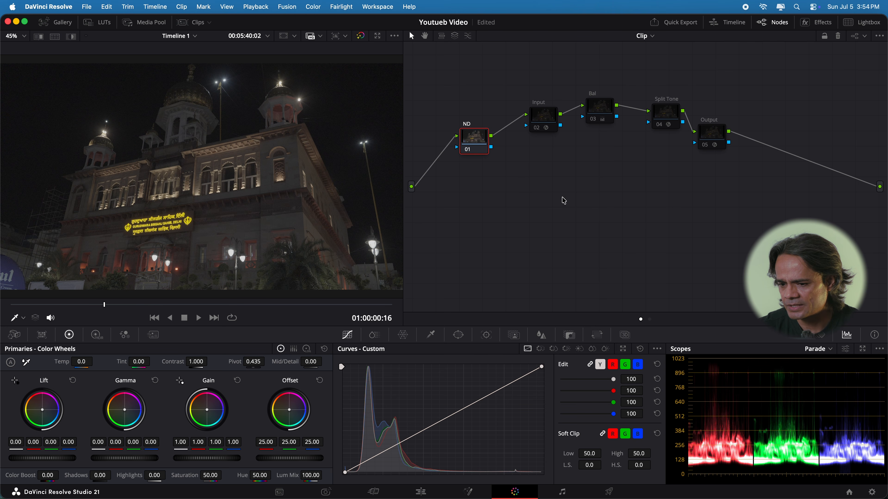
Step: Compare the image with the Input and Output nodes toggled, leave both off, and inspect the ungraded image full screen
{"action": "left_click_drag", "start_coordinate": [542, 77], "coordinate": [738, 174]}
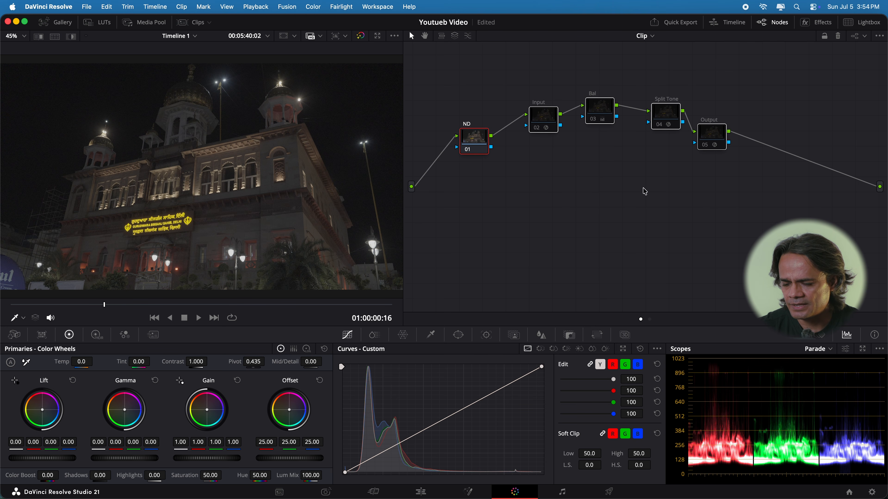
{"action": "left_click", "coordinate": [536, 127]}
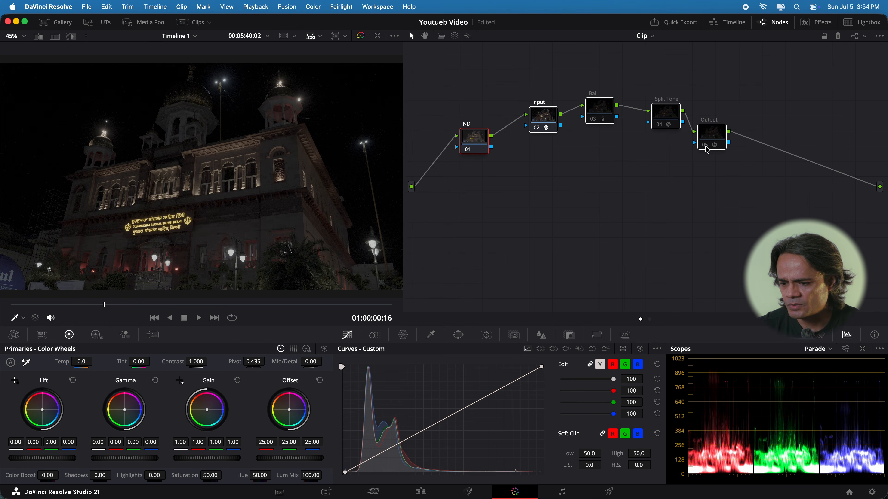
{"action": "left_click", "coordinate": [706, 149]}
{"action": "left_click", "coordinate": [706, 147]}
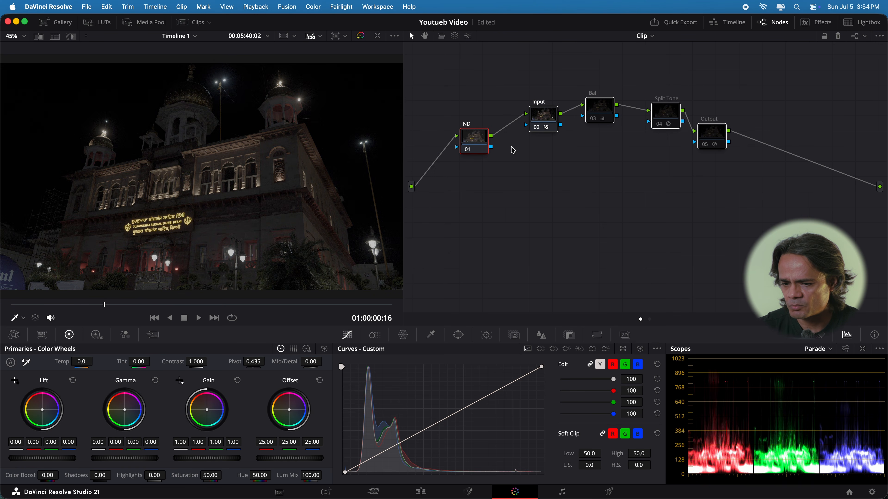
{"action": "left_click", "coordinate": [540, 129]}
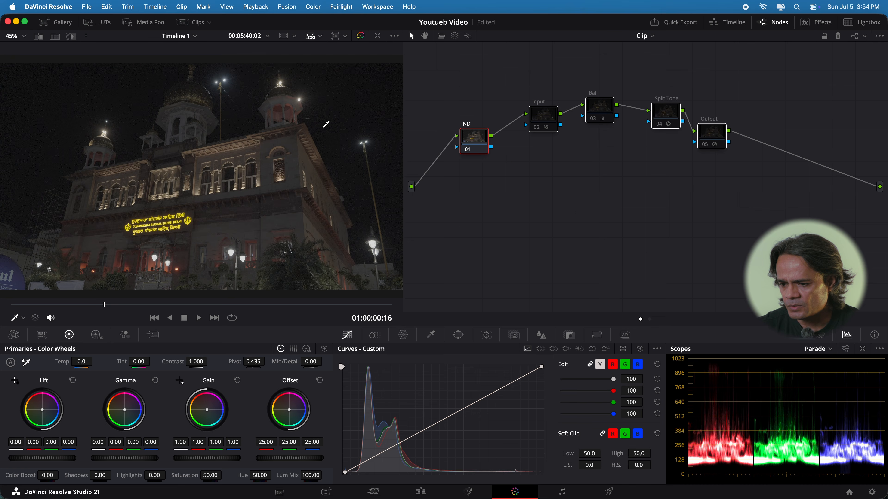
{"action": "key", "text": "super+f"}
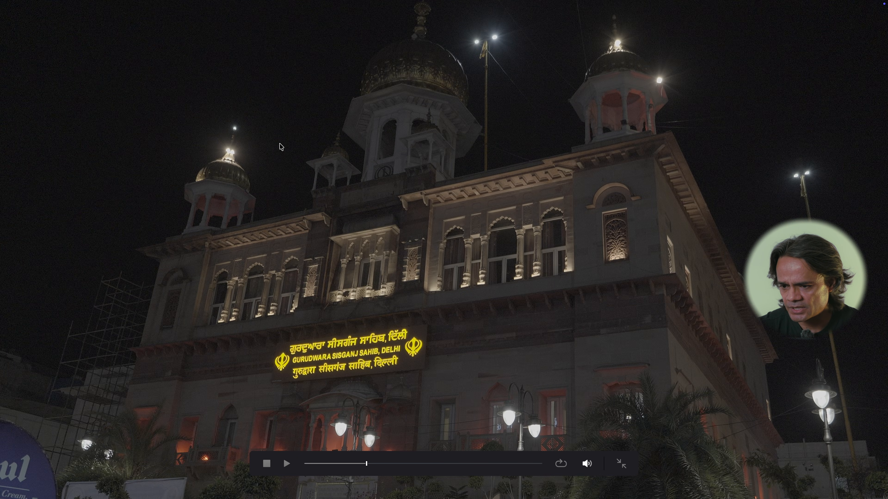
{"action": "key", "text": "super+f"}
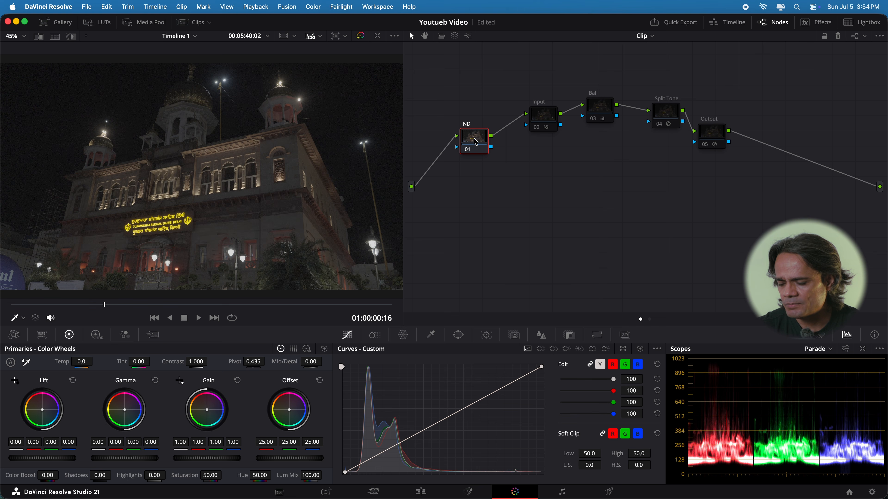
Step: Show the ND node's motion effects, search the effects library for "noi", and clear the search and close the library
{"action": "left_click", "coordinate": [159, 336]}
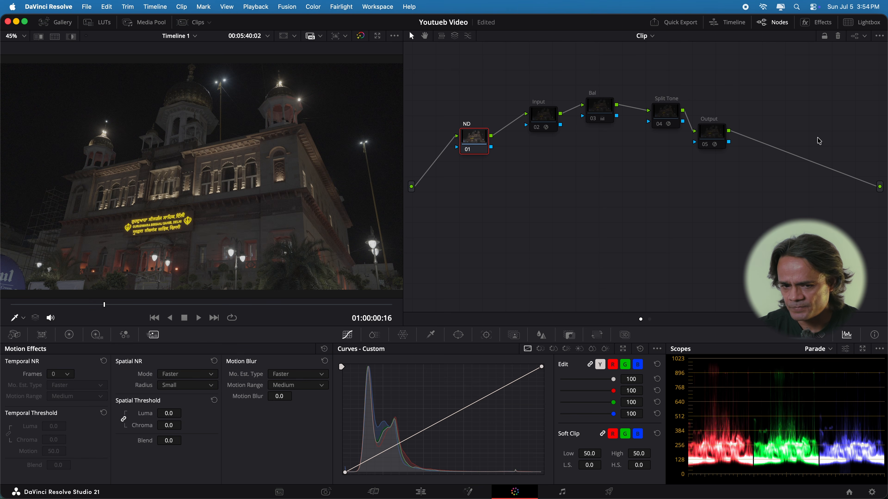
{"action": "left_click", "coordinate": [822, 23]}
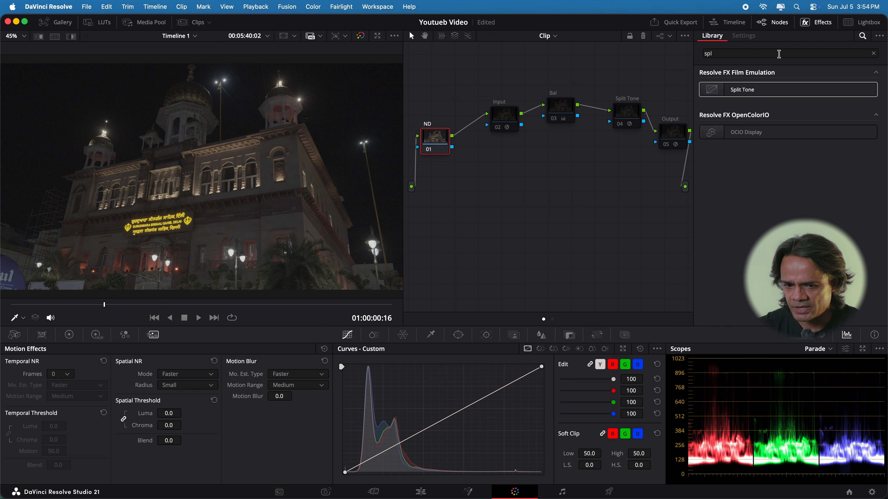
{"action": "left_click", "coordinate": [736, 54]}
{"action": "key", "text": "BackSpace"}
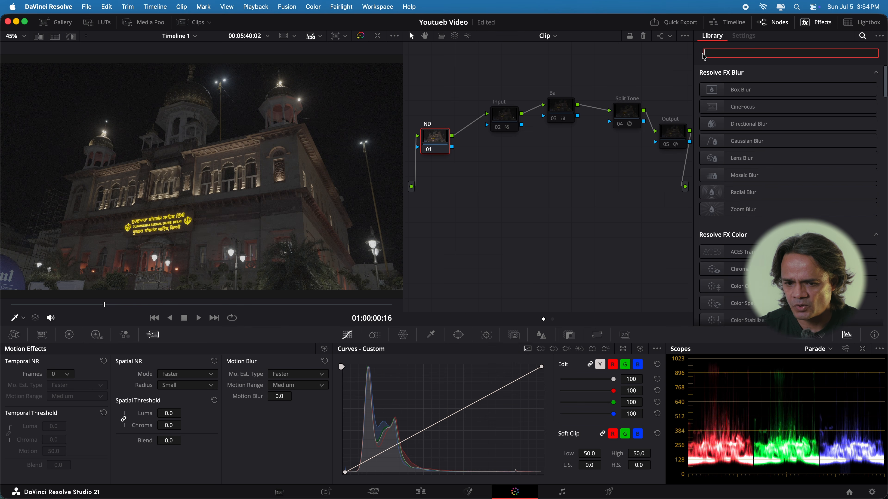
{"action": "type", "text": "no"}
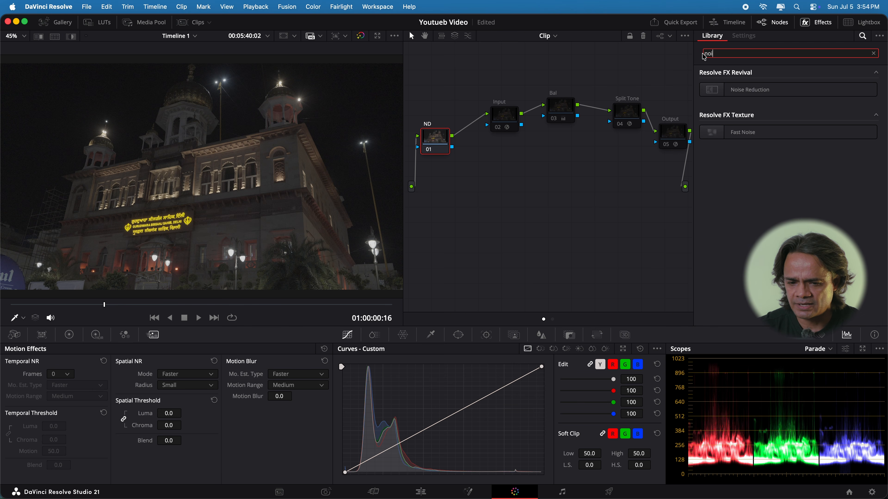
{"action": "type", "text": "i"}
{"action": "left_click", "coordinate": [873, 53]}
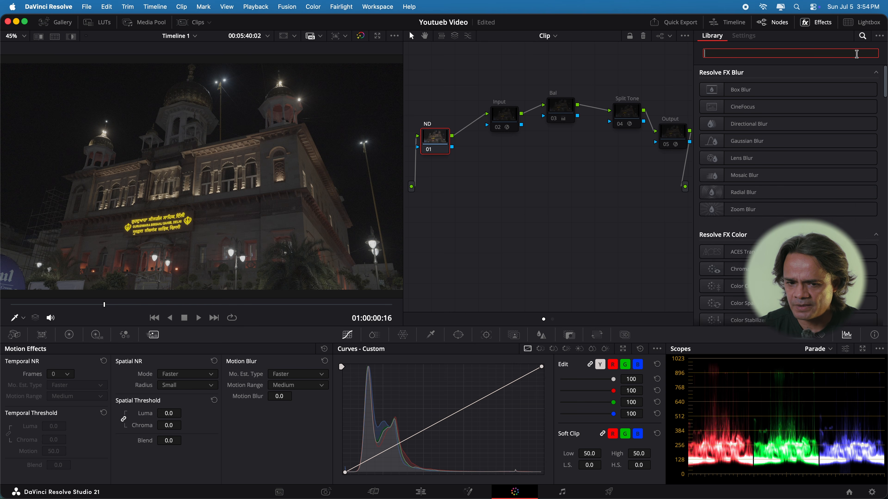
{"action": "left_click", "coordinate": [805, 22]}
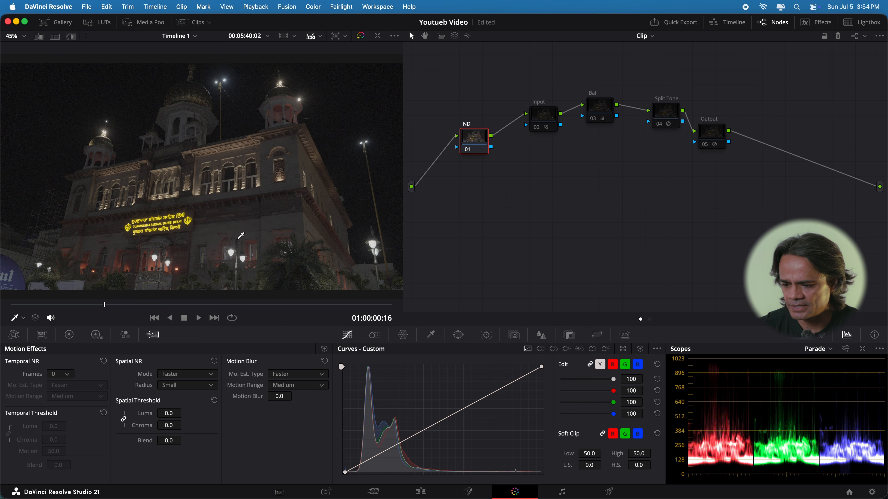
Step: Set the ND node's Spatial NR mode to AI UltraNR and the motion blur estimation type to Better, and analyze the noise profile
{"action": "left_click", "coordinate": [211, 374]}
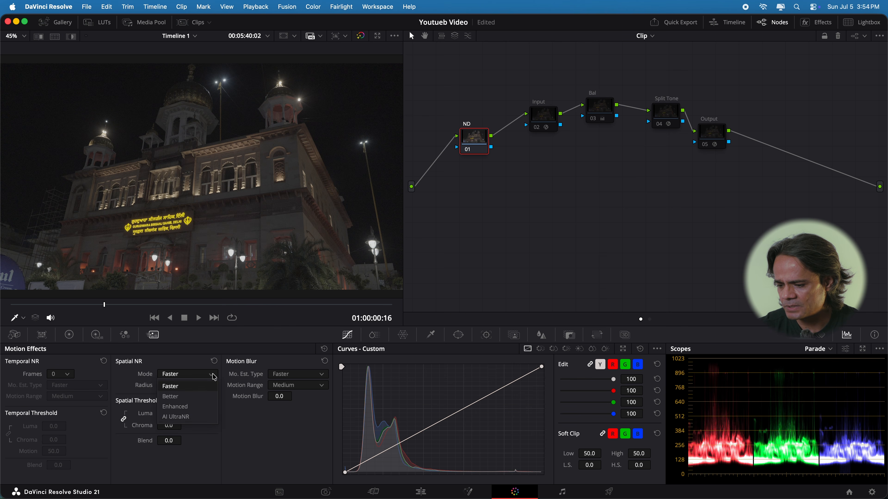
{"action": "left_click", "coordinate": [197, 420]}
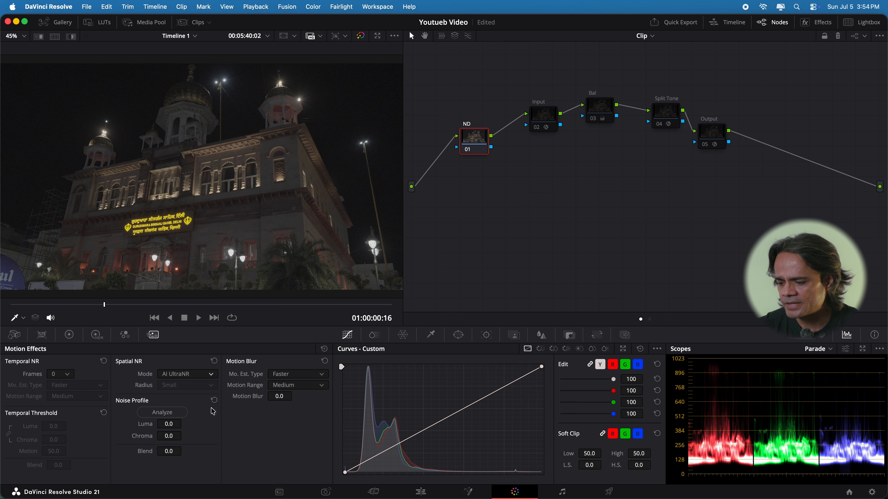
{"action": "left_click", "coordinate": [310, 379]}
{"action": "left_click", "coordinate": [299, 398]}
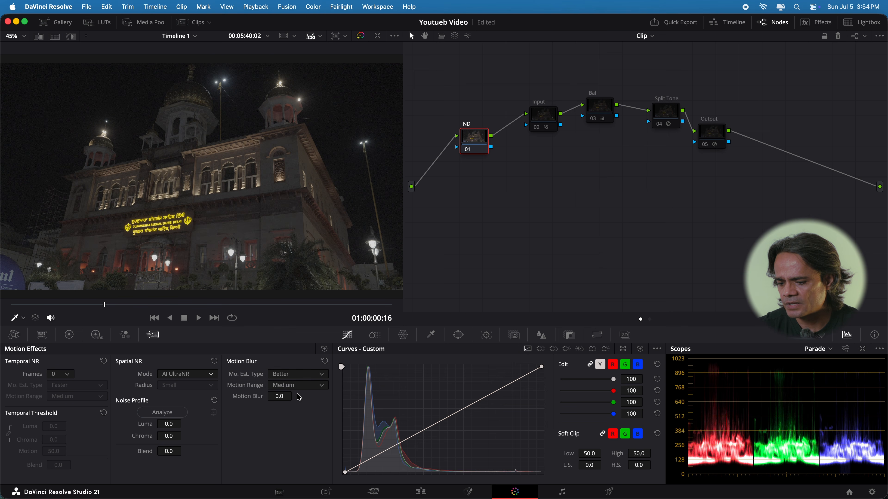
{"action": "left_click", "coordinate": [167, 416]}
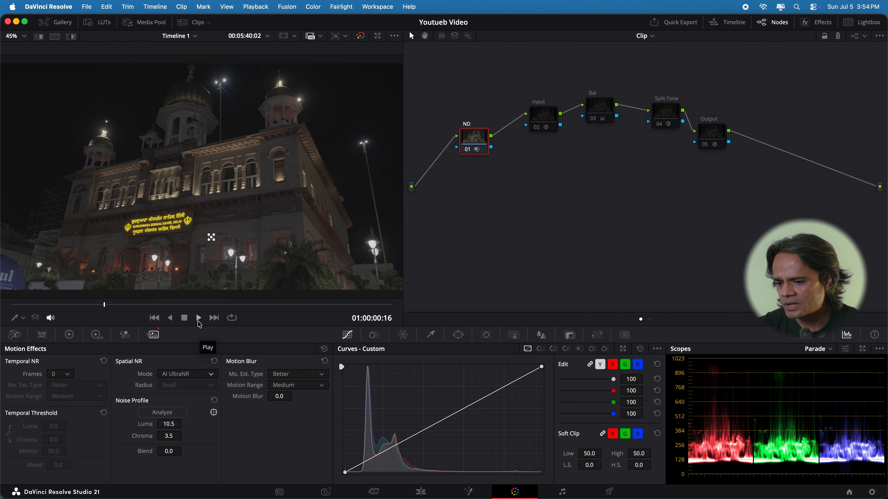
Step: Inspect the denoised image full screen, resample the noise profile from the dark sky beside the right-hand tower, and hide the sample marker
{"action": "key", "text": "super+f"}
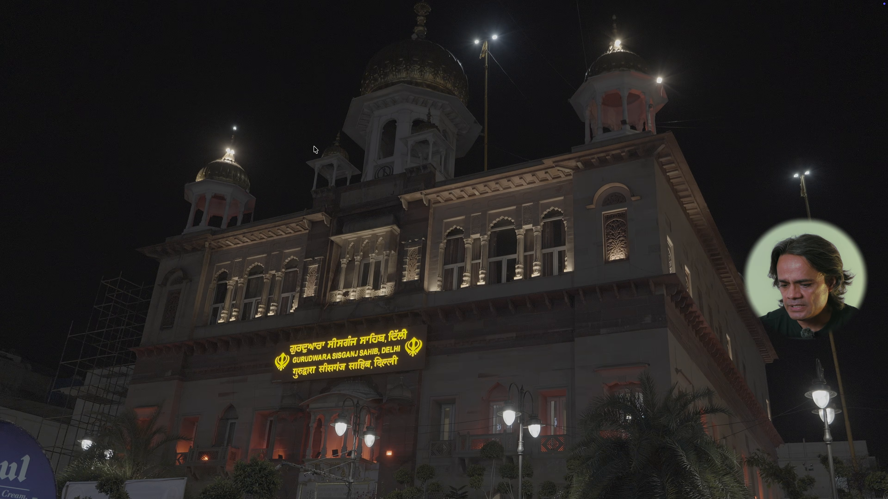
{"action": "key", "text": "super+f"}
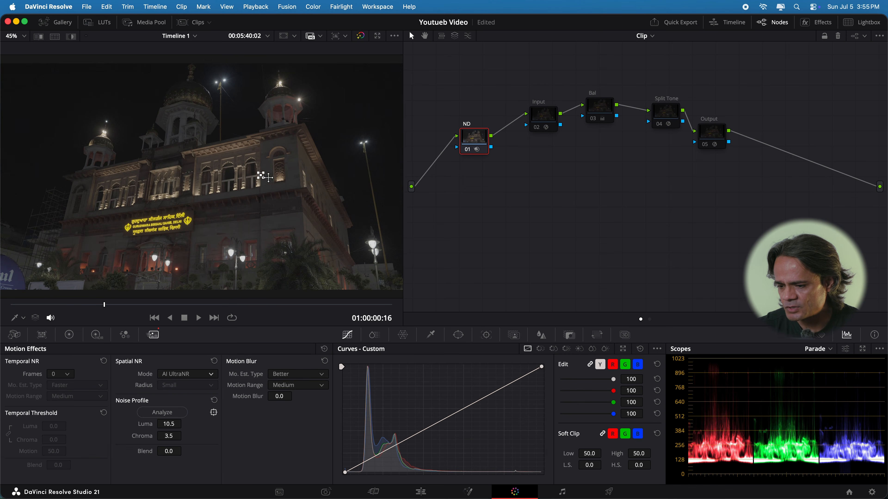
{"action": "left_click", "coordinate": [324, 112]}
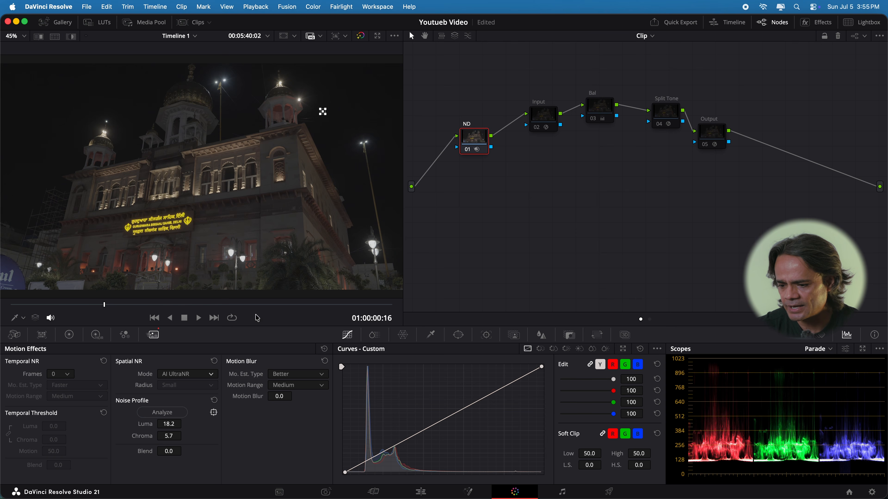
{"action": "left_click", "coordinate": [214, 414]}
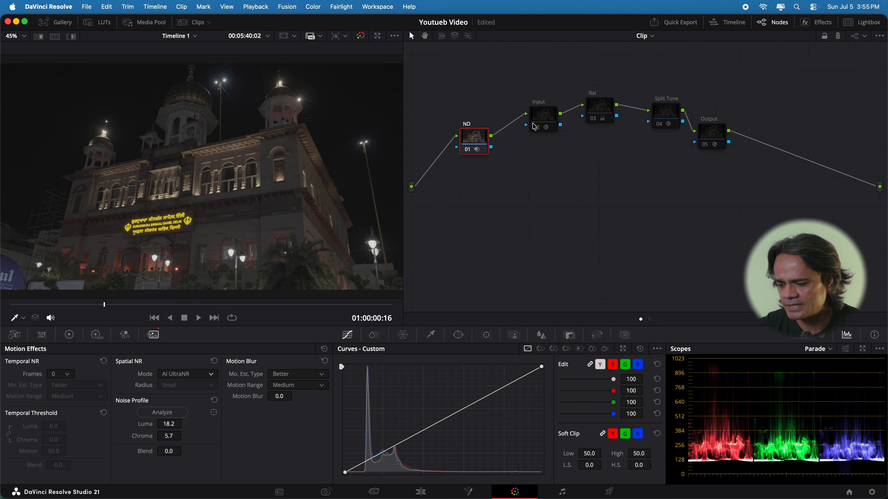
Step: Re-enable the Input, Bal, Split Tone and Output nodes and inspect the graded image full screen
{"action": "left_click_drag", "start_coordinate": [467, 98], "coordinate": [748, 219]}
{"action": "key", "text": "ctrl+d"}
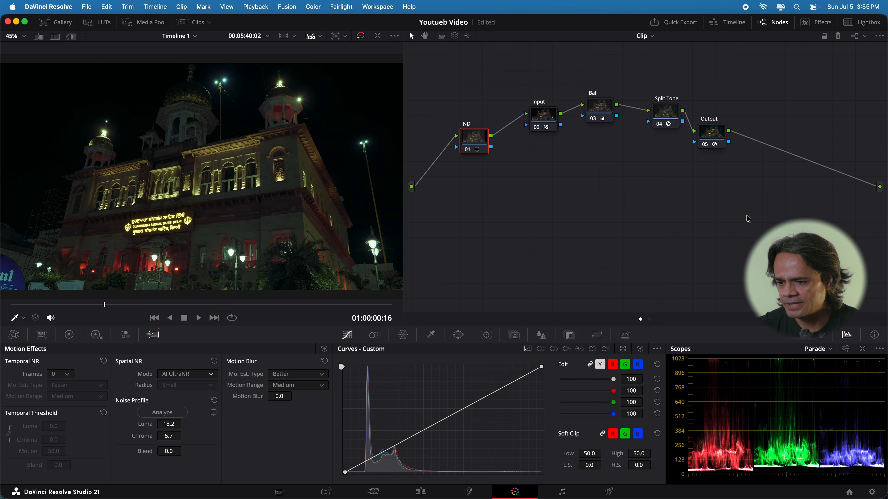
{"action": "key", "text": "super+f"}
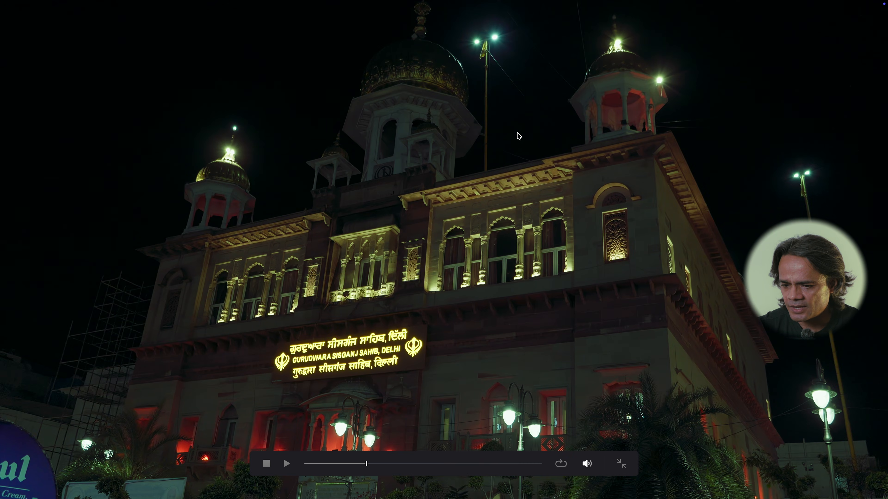
{"action": "key", "text": "super+f"}
{"action": "key", "text": "super+f"}
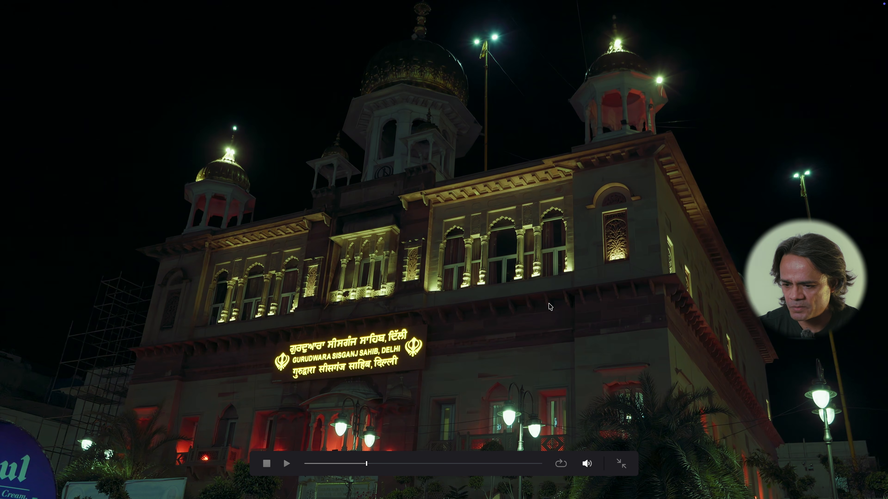
{"action": "key", "text": "super+f"}
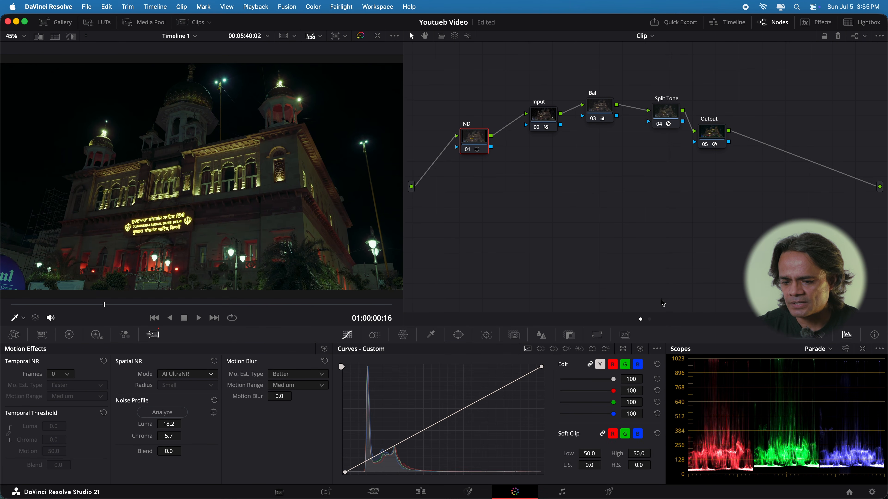